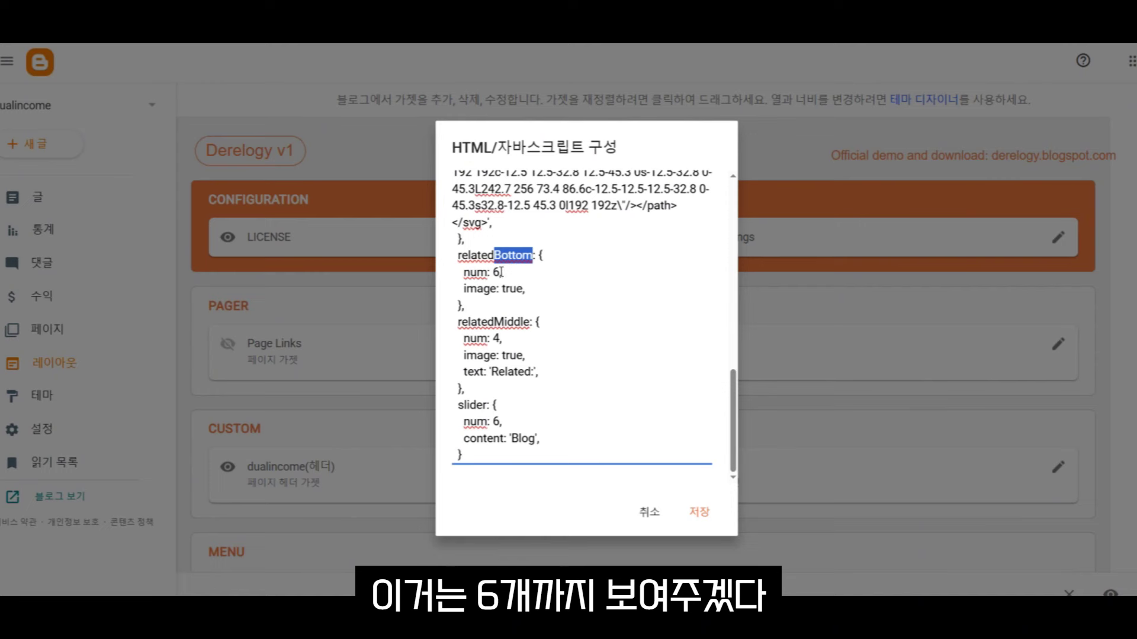
- Examine the num and image settings of the relatedBottom block and compare them with the true/false notes in Notepad
{"action": "left_click", "coordinate": [500, 271]}
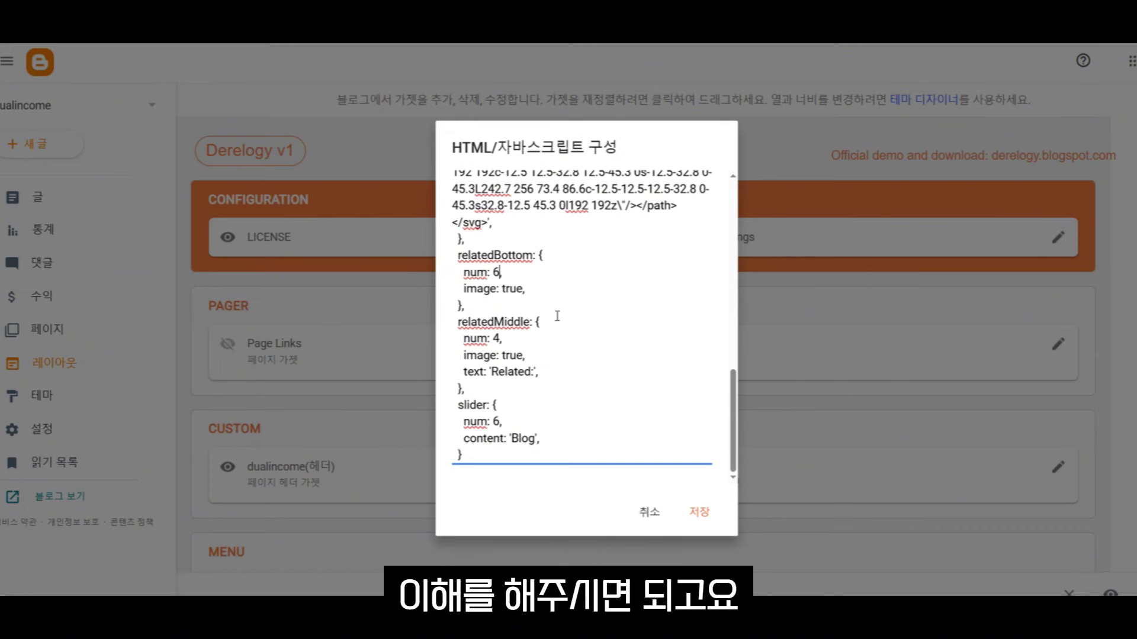
{"action": "double_click", "coordinate": [515, 289]}
{"action": "left_click_drag", "start_coordinate": [463, 289], "coordinate": [499, 290]}
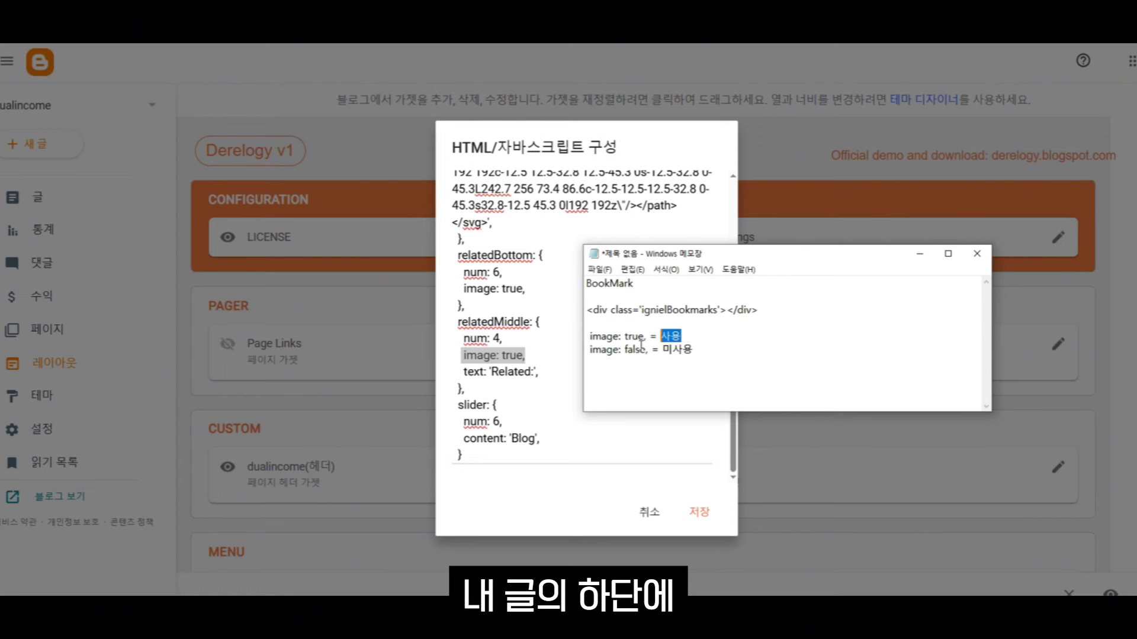
{"action": "left_click_drag", "start_coordinate": [501, 273], "coordinate": [494, 273]}
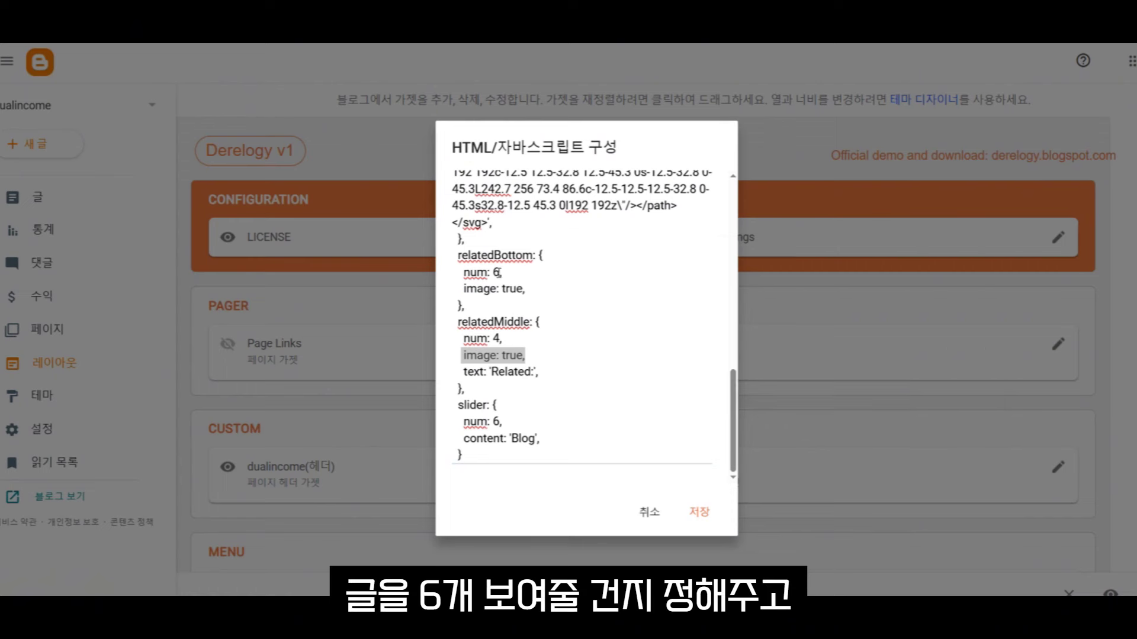
{"action": "double_click", "coordinate": [512, 289]}
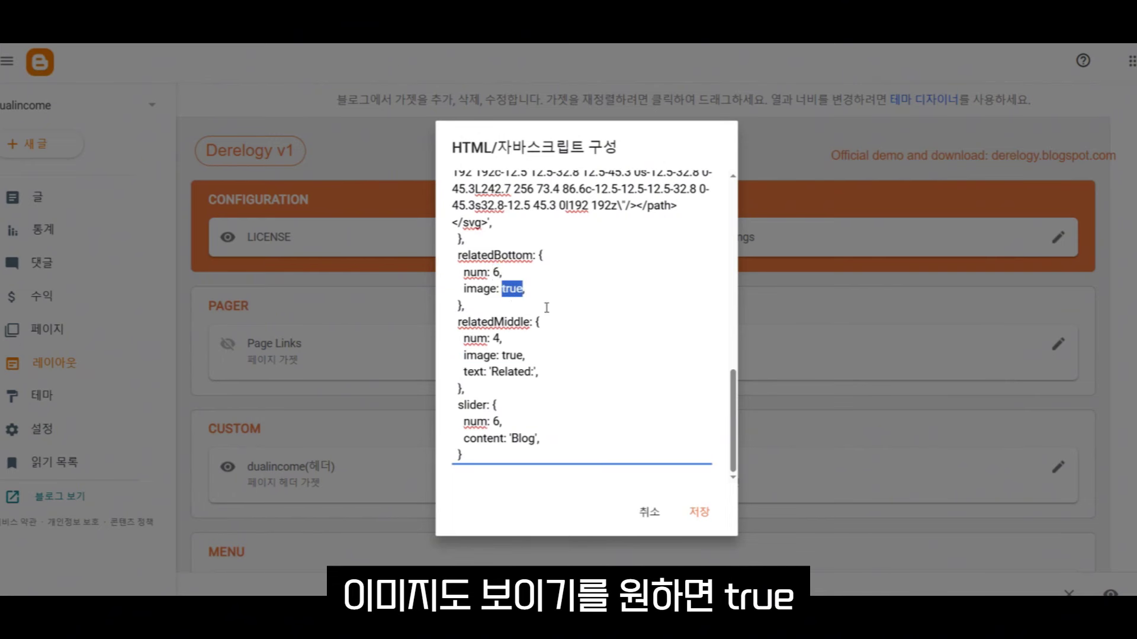
{"action": "key", "text": "alt+Tab"}
{"action": "left_click_drag", "start_coordinate": [642, 304], "coordinate": [622, 303]}
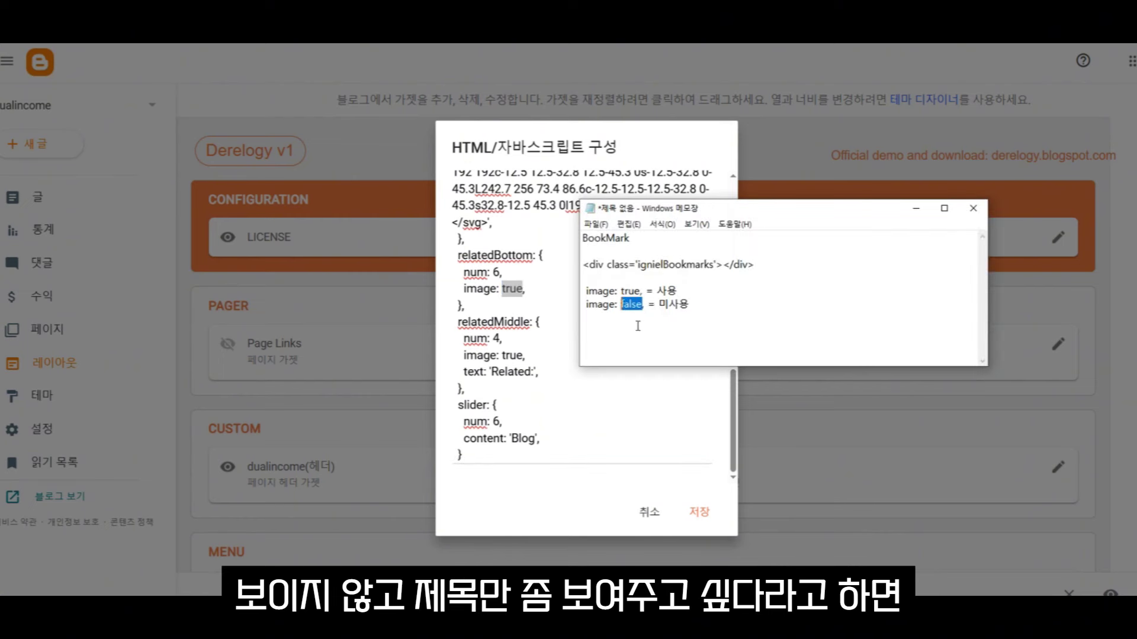
{"action": "key", "text": "alt+Tab"}
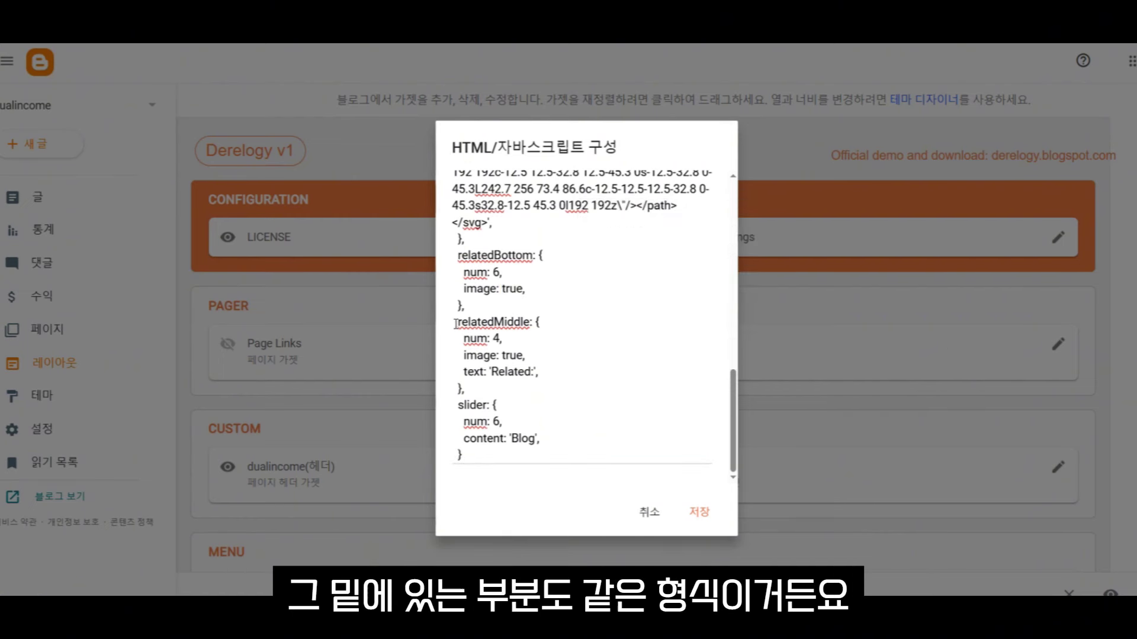
- Set num in the relatedMiddle block to 1, keeping its image option at true
{"action": "left_click_drag", "start_coordinate": [455, 322], "coordinate": [530, 327]}
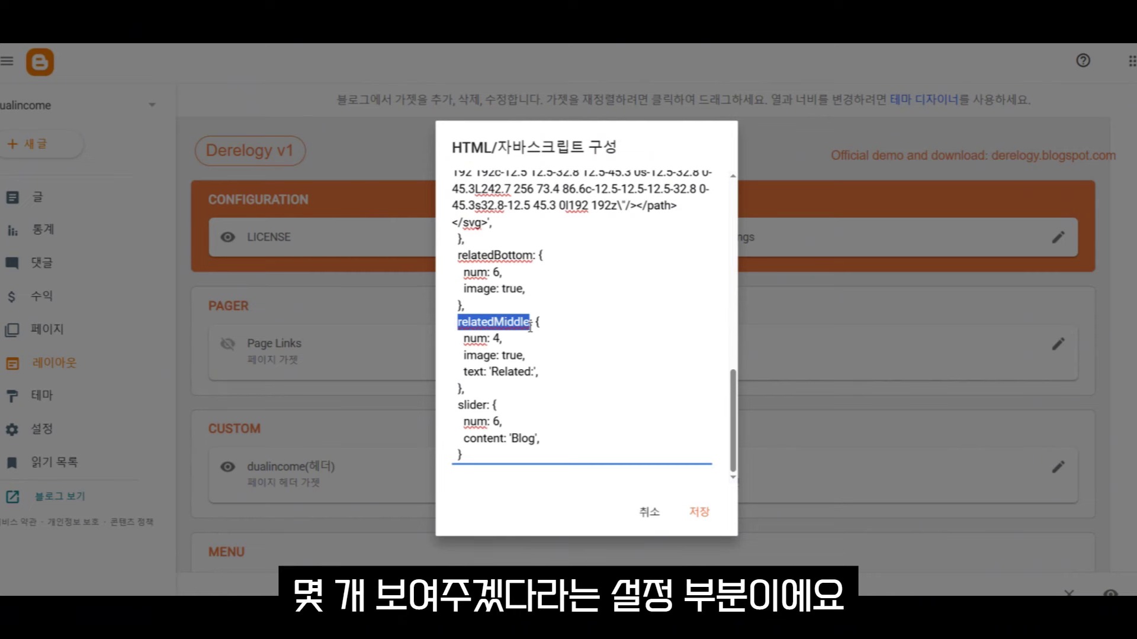
{"action": "left_click", "coordinate": [499, 339]}
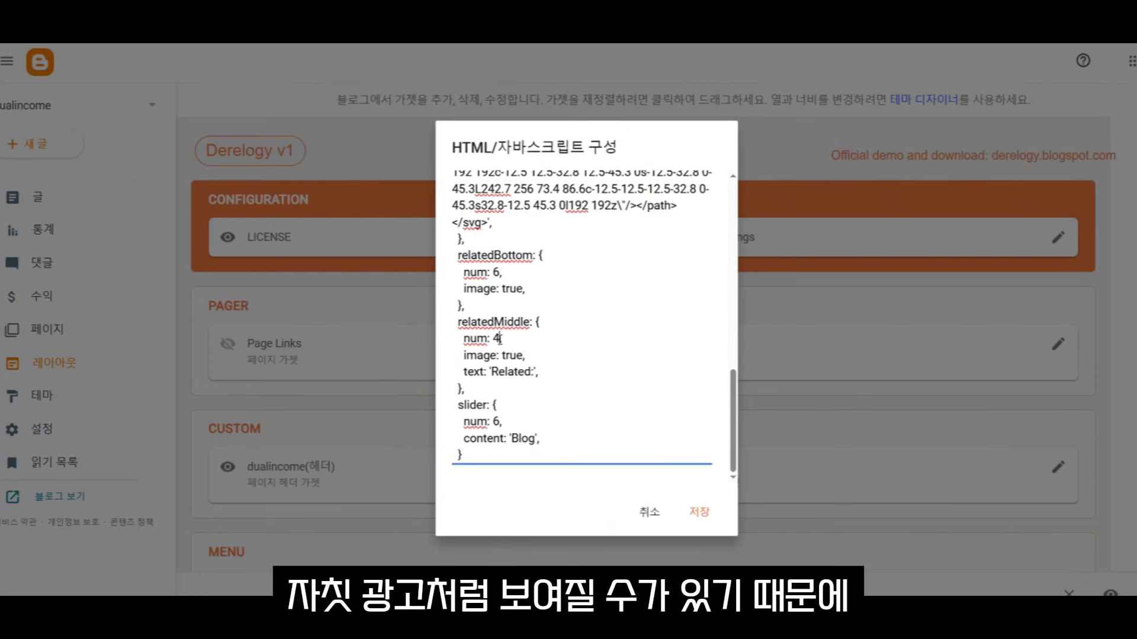
{"action": "key", "text": "BackSpace"}
{"action": "type", "text": "1"}
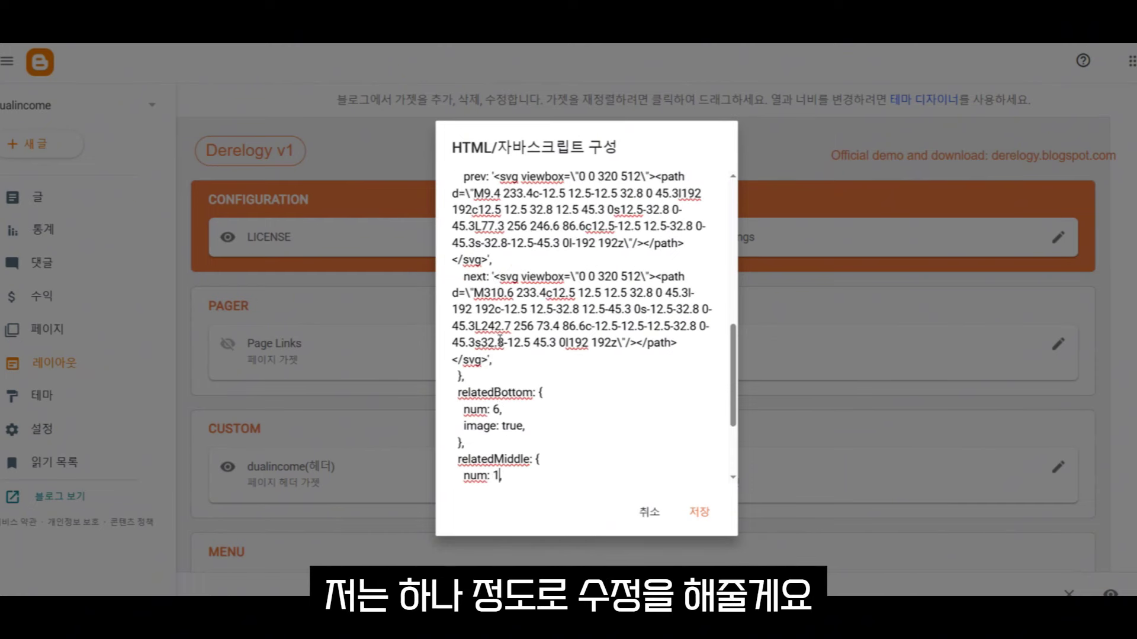
{"action": "scroll", "coordinate": [503, 343], "scroll_direction": "down", "scroll_amount": 3}
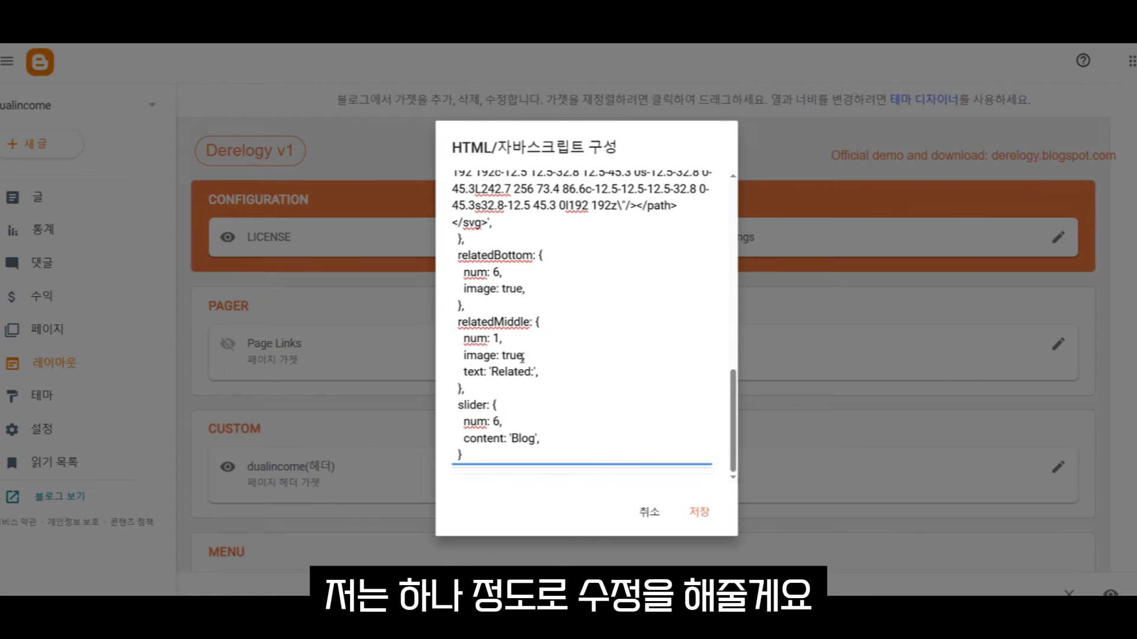
{"action": "left_click_drag", "start_coordinate": [524, 355], "coordinate": [502, 355]}
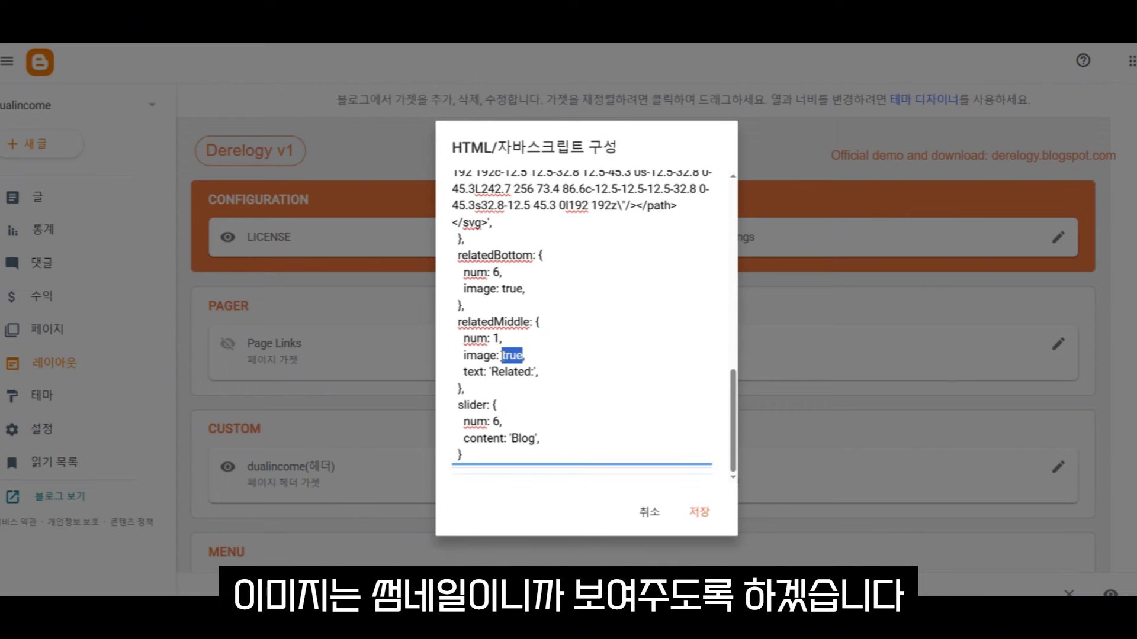
- Replace the relatedMiddle block's text label with '꼭 추천하는 글:'
{"action": "double_click", "coordinate": [493, 371]}
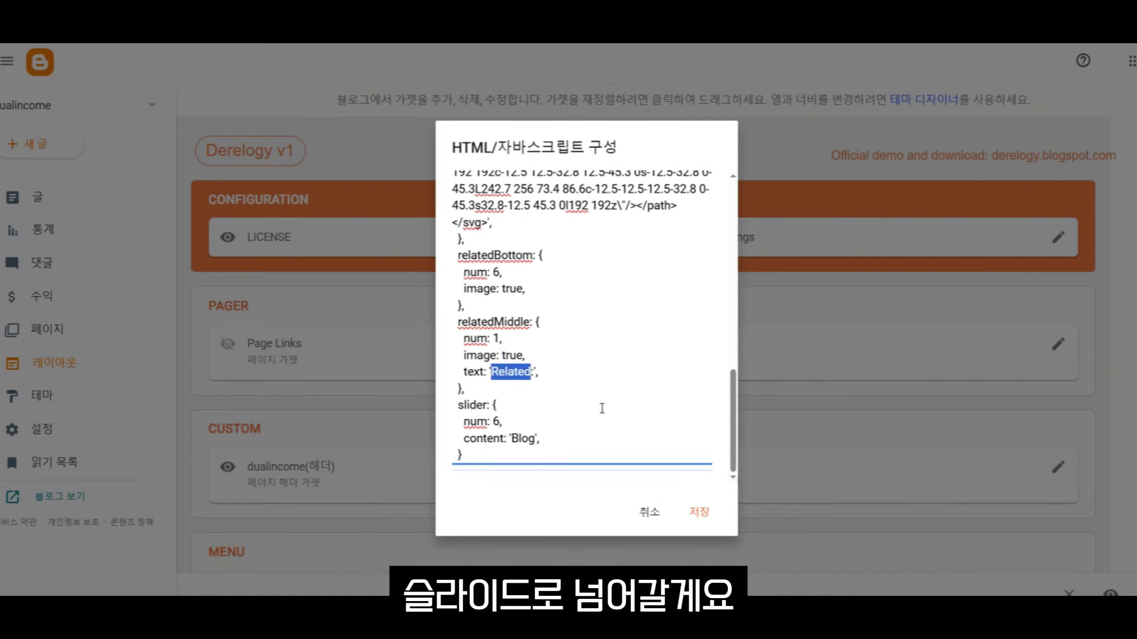
{"action": "left_click", "coordinate": [468, 373]}
{"action": "left_click_drag", "start_coordinate": [464, 372], "coordinate": [486, 375]}
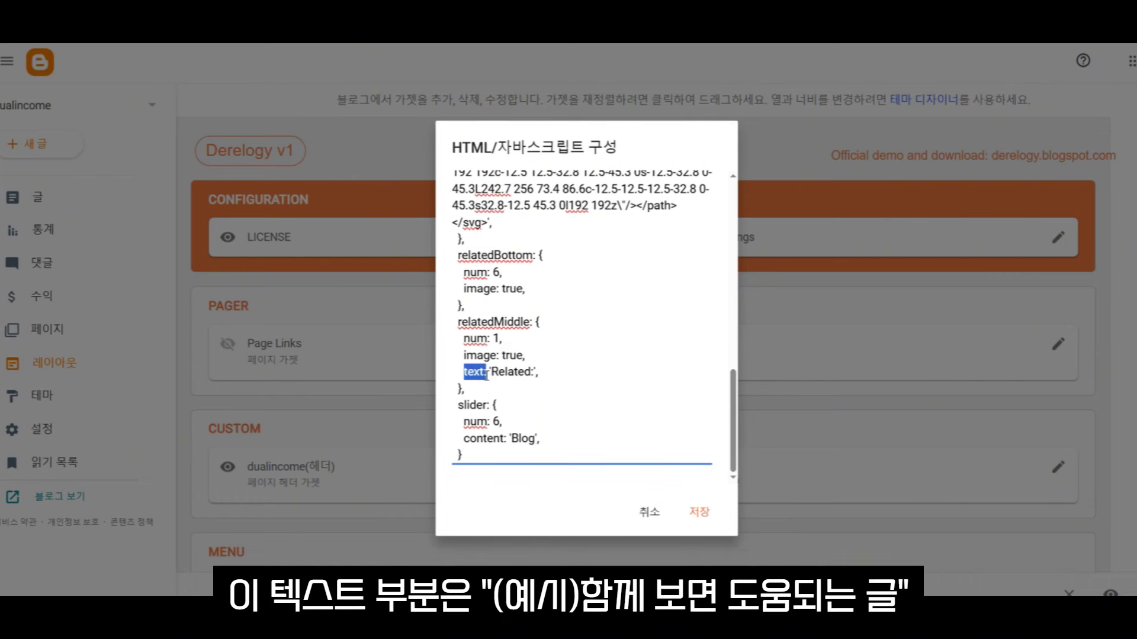
{"action": "double_click", "coordinate": [518, 375]}
{"action": "type", "text": "함께보면 도"}
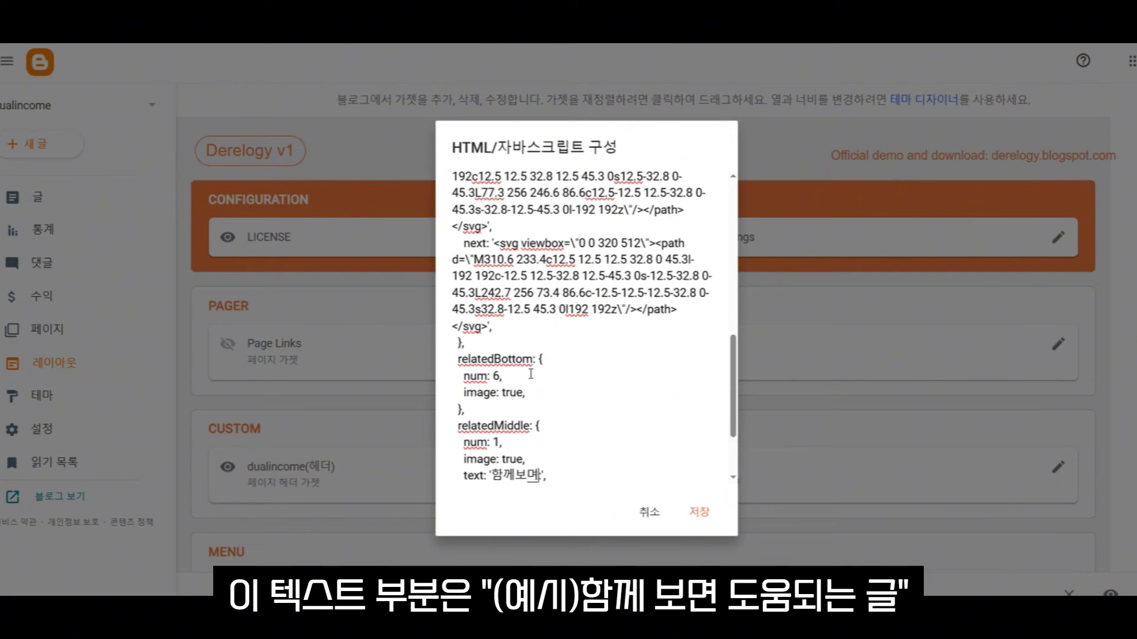
{"action": "type", "text": "움되는 글"}
{"action": "type", "text": "글"}
{"action": "scroll", "coordinate": [530, 374], "scroll_direction": "down", "scroll_amount": 3}
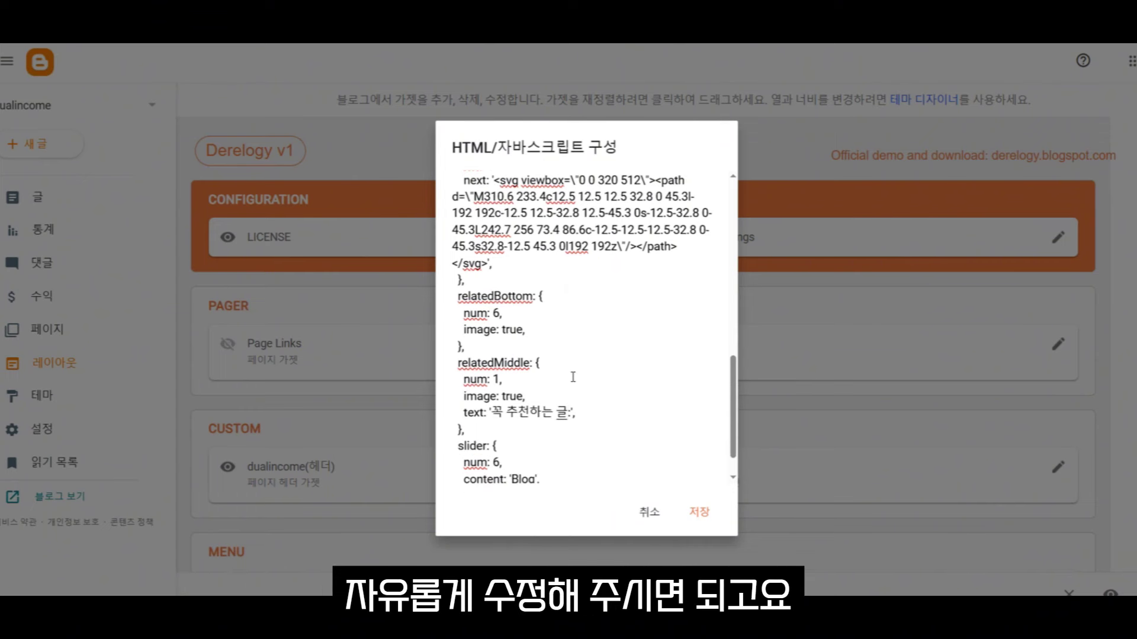
- Examine the slider block in the settings code, and the title, content and label fields of a new post
{"action": "left_click_drag", "start_coordinate": [458, 405], "coordinate": [529, 452]}
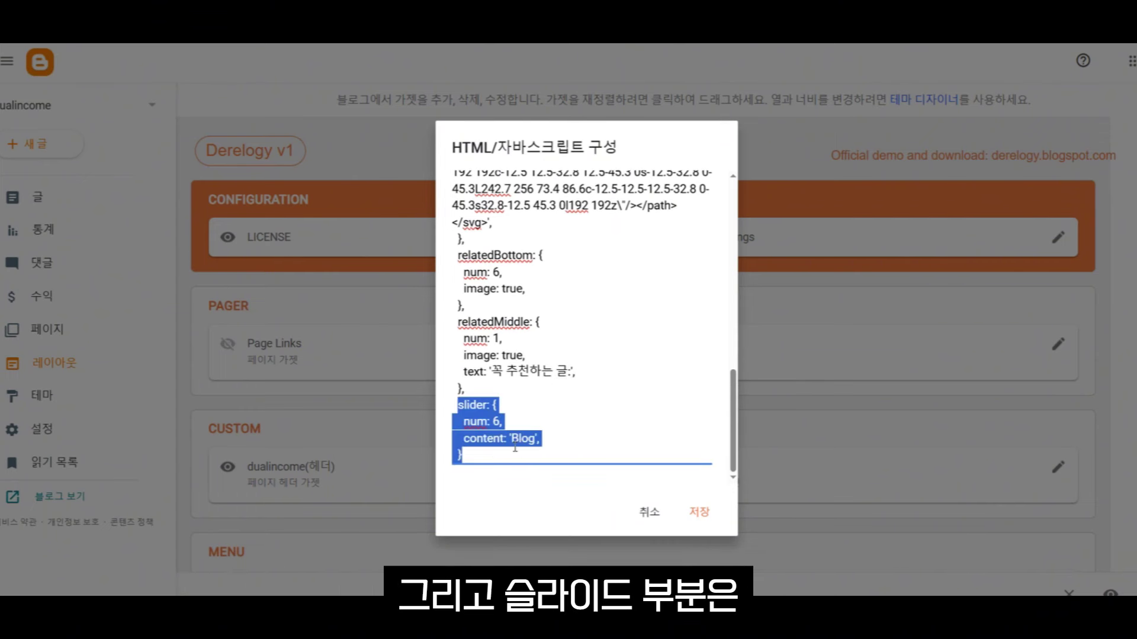
{"action": "left_click", "coordinate": [533, 422]}
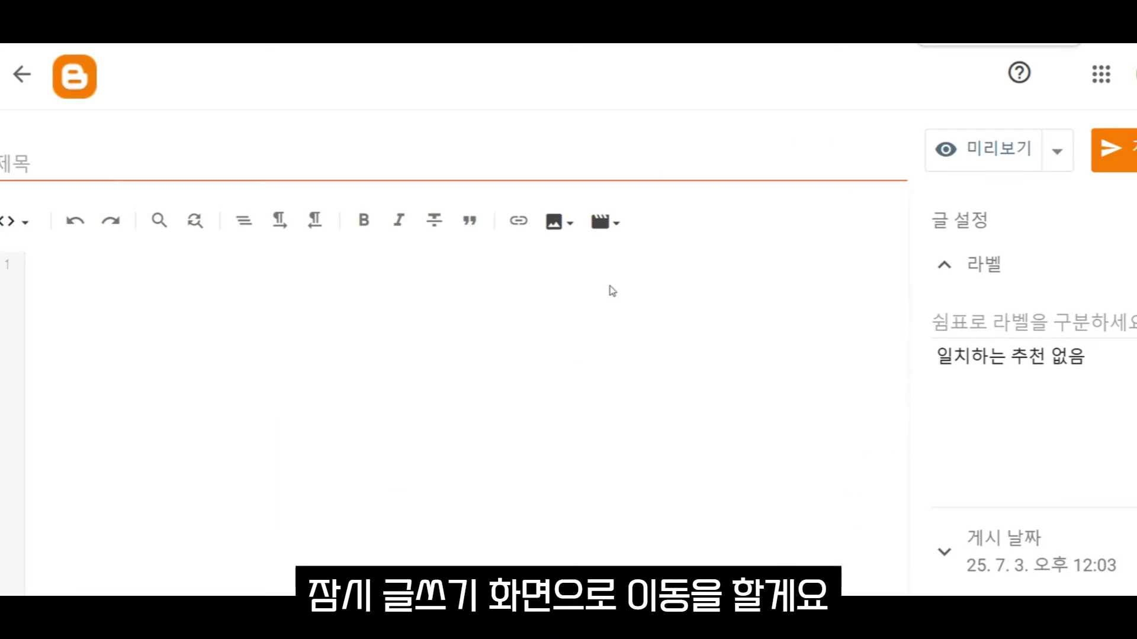
{"action": "left_click", "coordinate": [223, 166]}
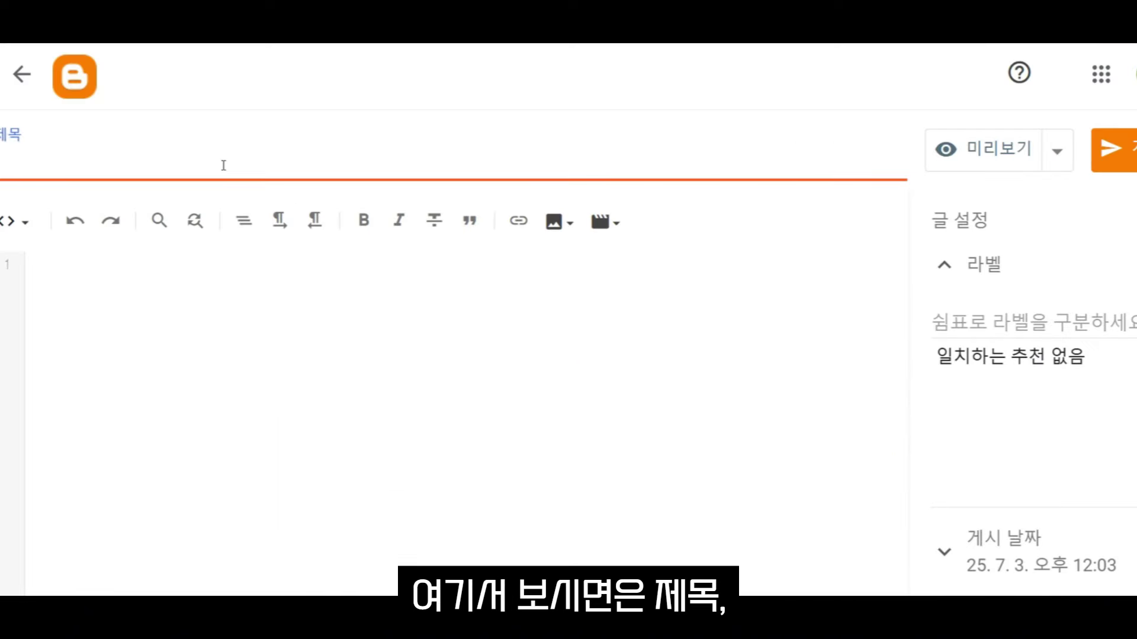
{"action": "left_click", "coordinate": [204, 276]}
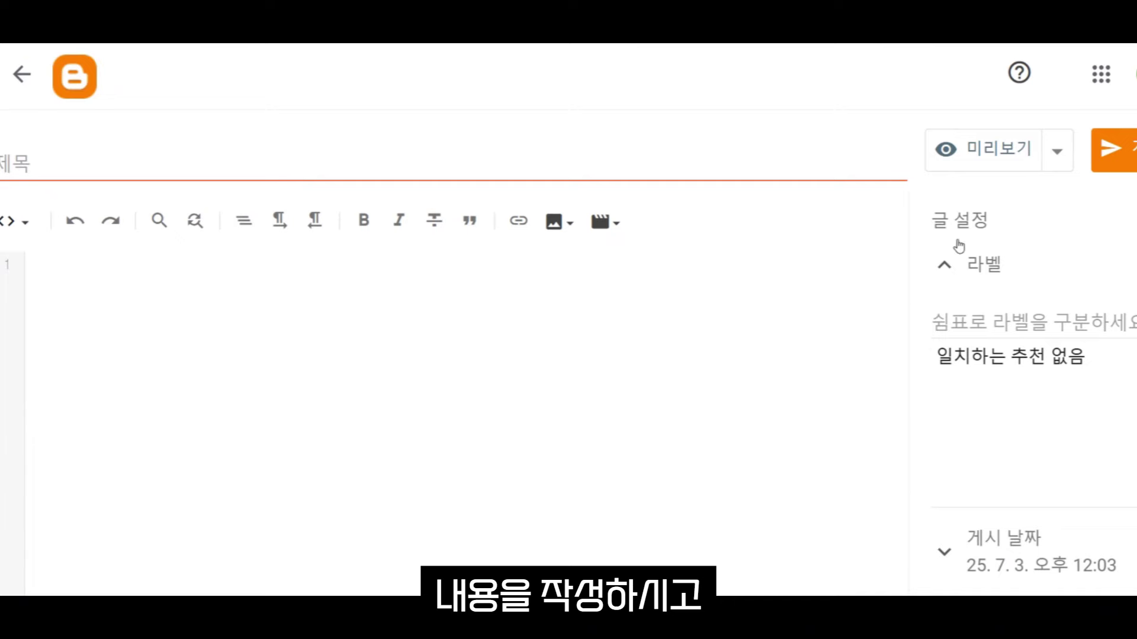
{"action": "left_click", "coordinate": [945, 269]}
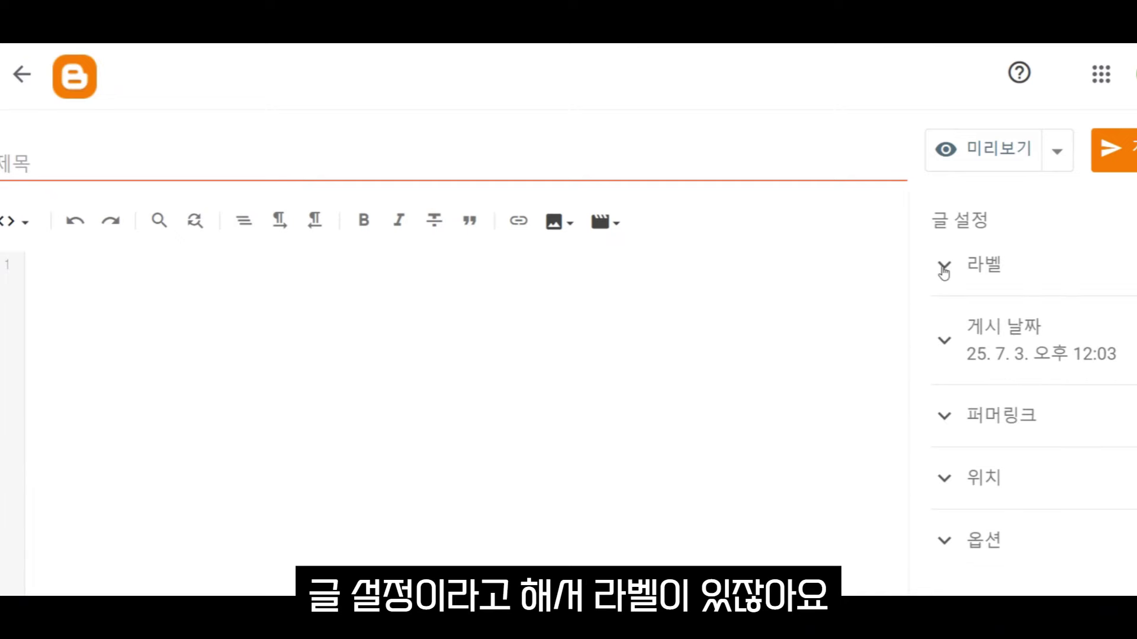
{"action": "left_click", "coordinate": [944, 270]}
{"action": "left_click", "coordinate": [955, 322]}
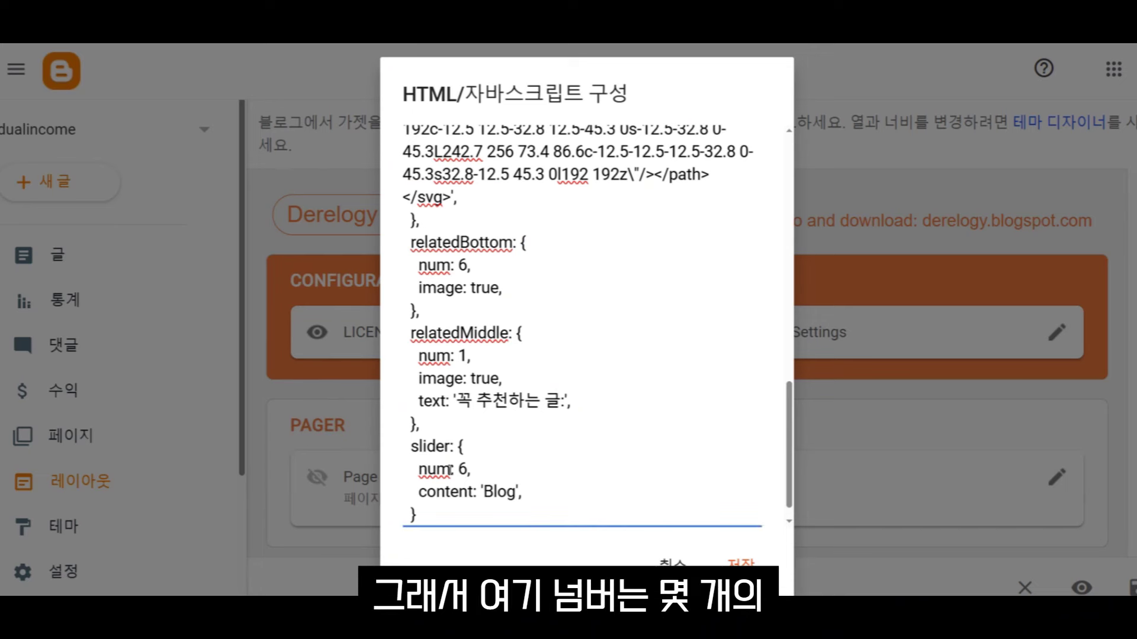
- Set the slider block's num to 2 and its content to 'AdsenseBlog', and save the gadget
{"action": "left_click_drag", "start_coordinate": [470, 469], "coordinate": [459, 470]}
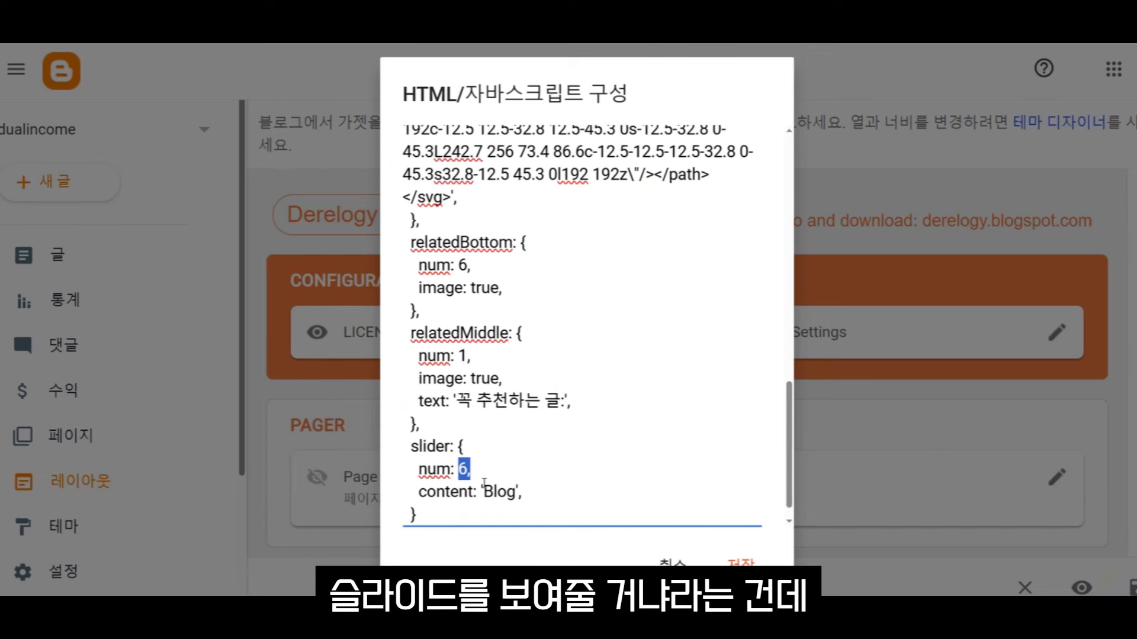
{"action": "type", "text": "2,"}
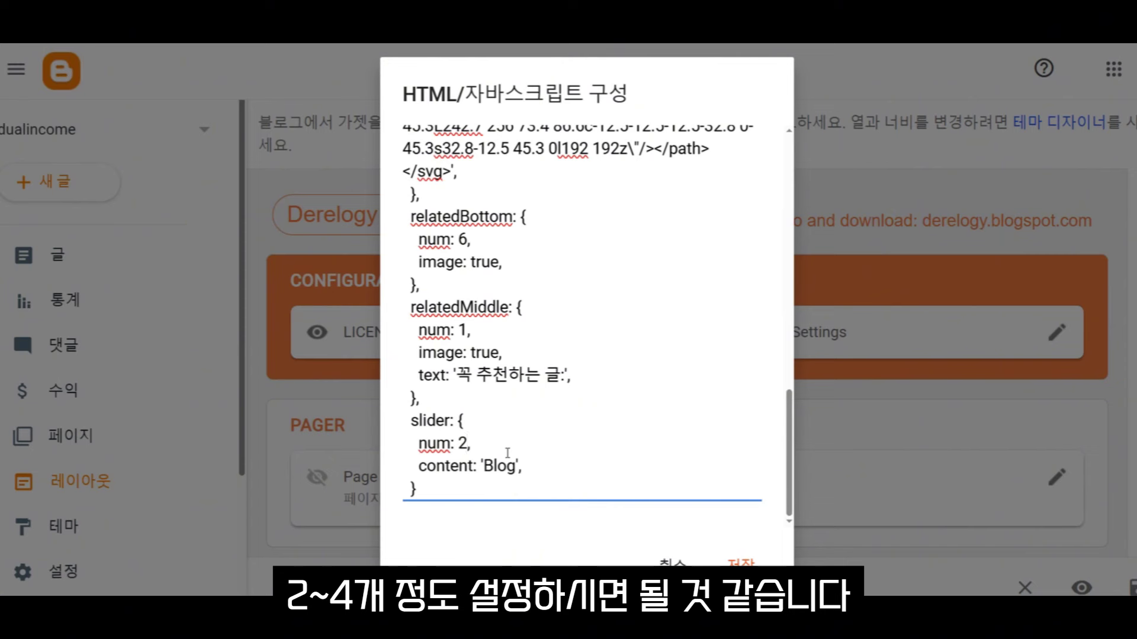
{"action": "left_click_drag", "start_coordinate": [516, 465], "coordinate": [483, 465]}
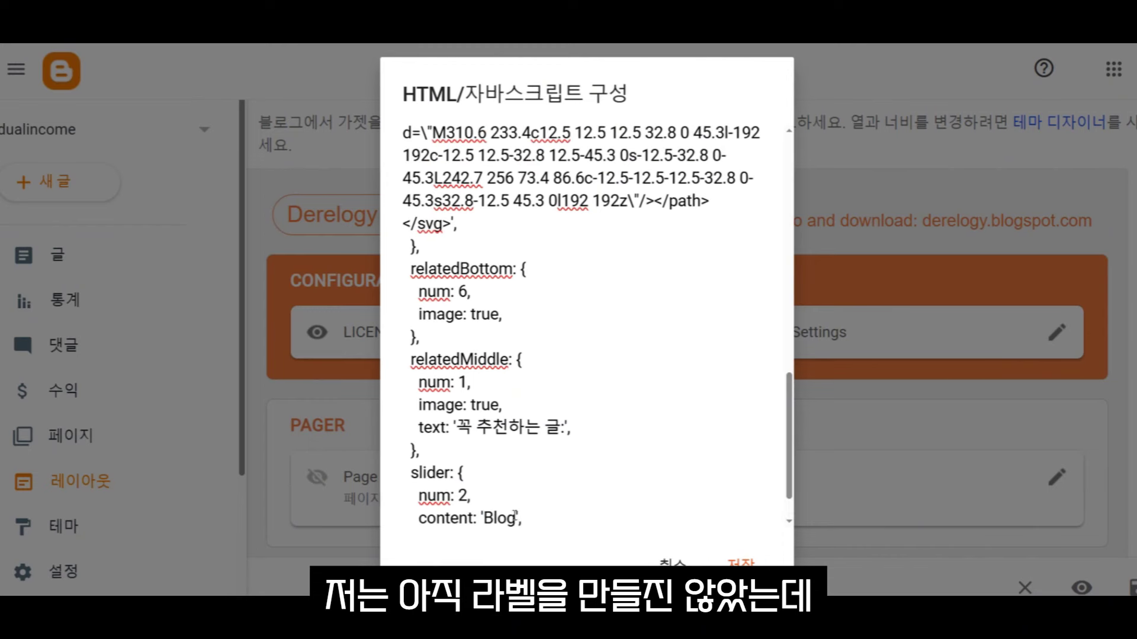
{"action": "left_click_drag", "start_coordinate": [517, 519], "coordinate": [486, 517]}
{"action": "type", "text": "AdsenseBlog"}
{"action": "scroll", "coordinate": [637, 489], "scroll_direction": "down", "scroll_amount": 2}
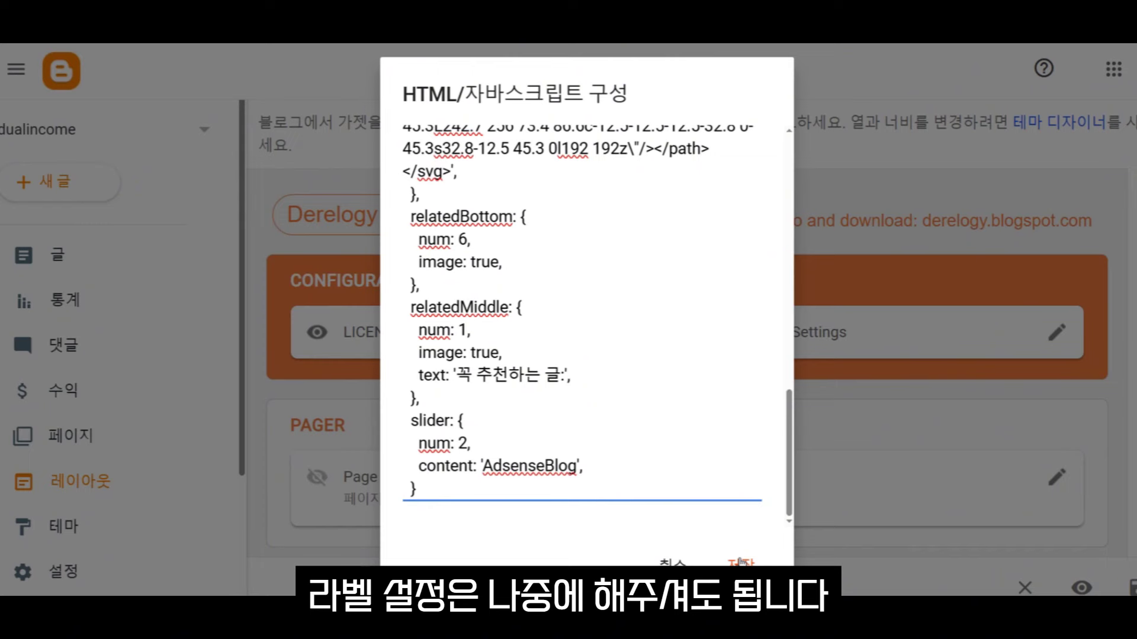
{"action": "left_click", "coordinate": [740, 561]}
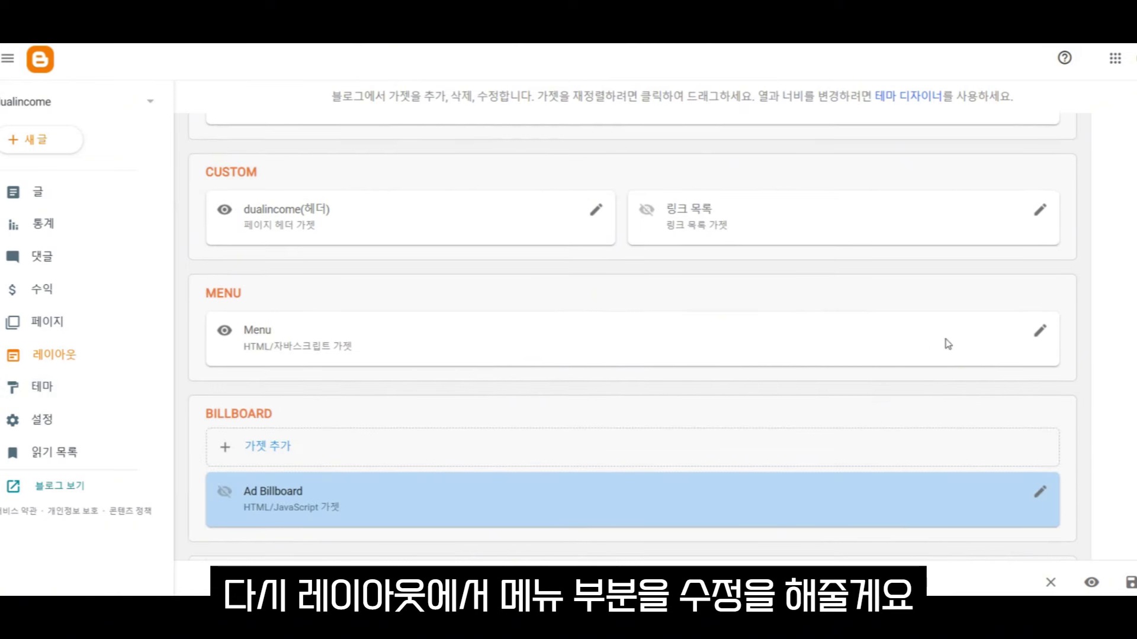
- Open the Menu gadget, examine its HTML link list code, and close it without saving
{"action": "left_click", "coordinate": [1042, 331]}
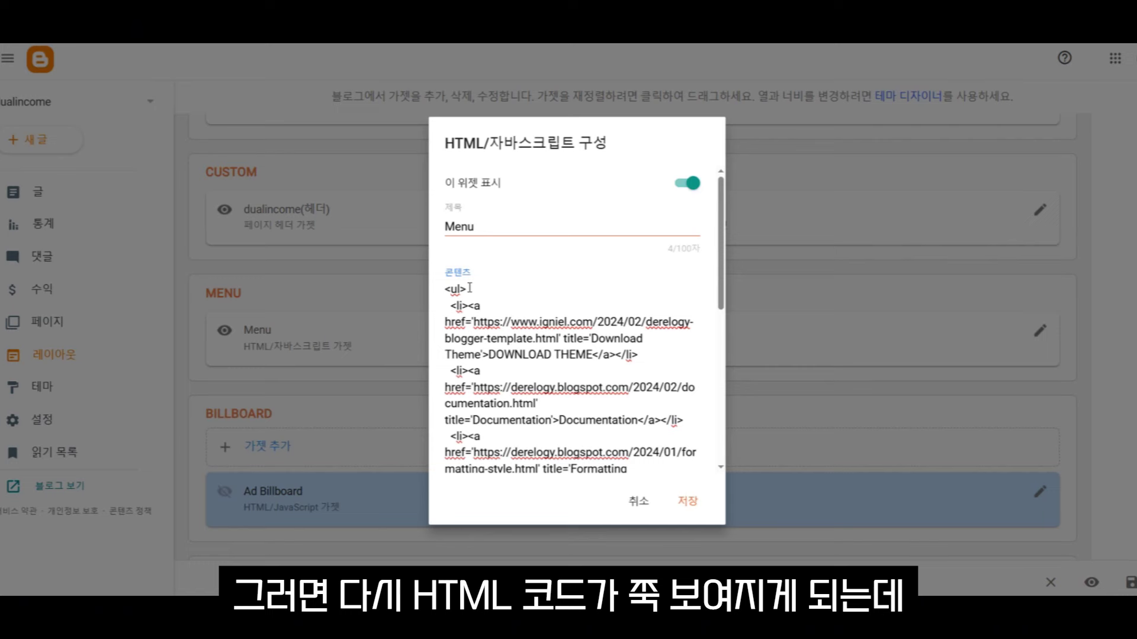
{"action": "left_click_drag", "start_coordinate": [445, 290], "coordinate": [596, 406]}
{"action": "left_click", "coordinate": [596, 406]}
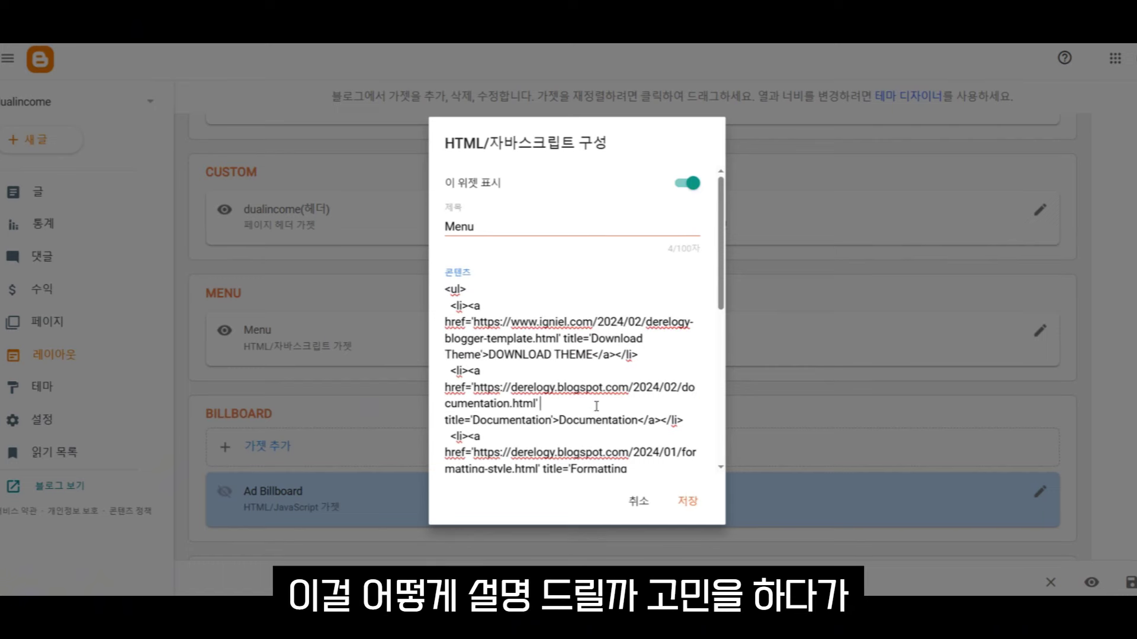
{"action": "left_click", "coordinate": [583, 371]}
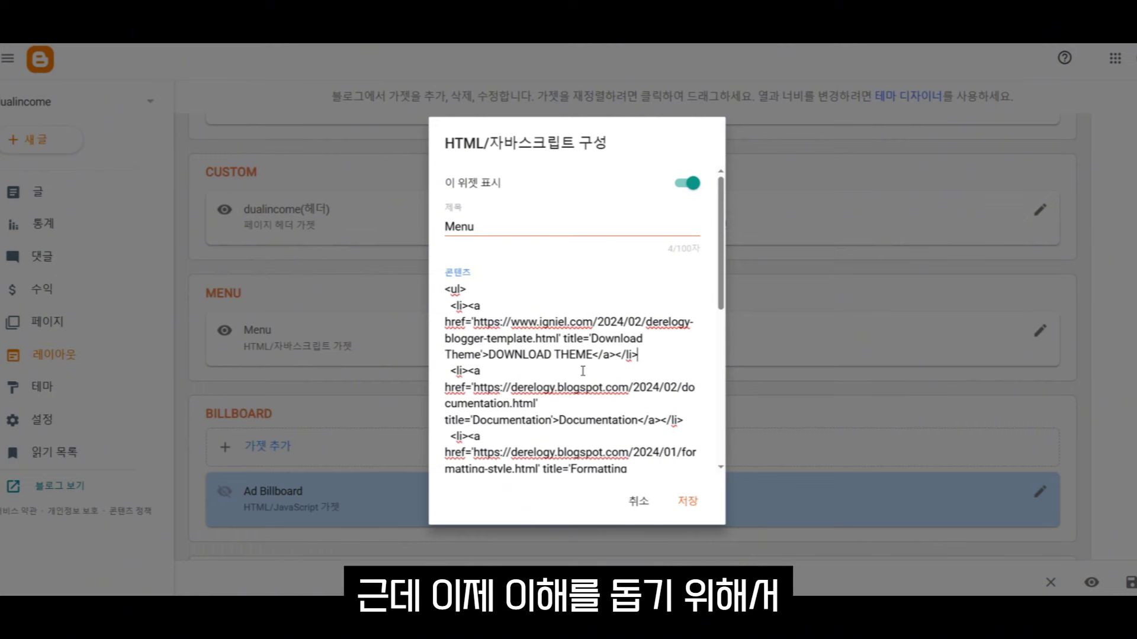
{"action": "left_click_drag", "start_coordinate": [445, 289], "coordinate": [656, 427]}
{"action": "left_click", "coordinate": [663, 409]}
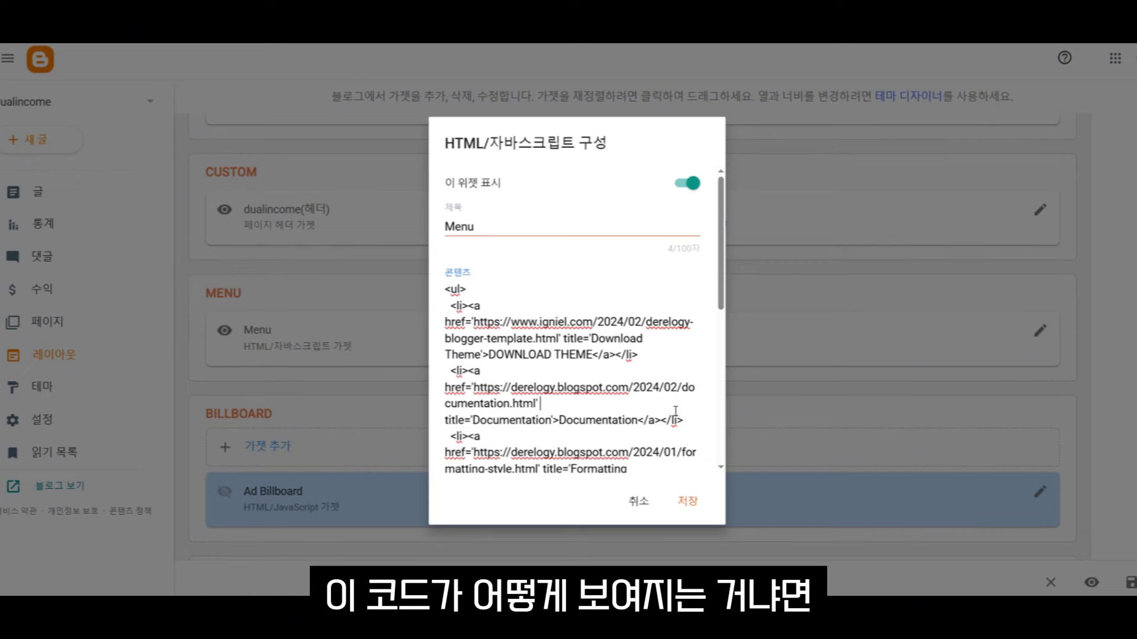
{"action": "left_click", "coordinate": [651, 499]}
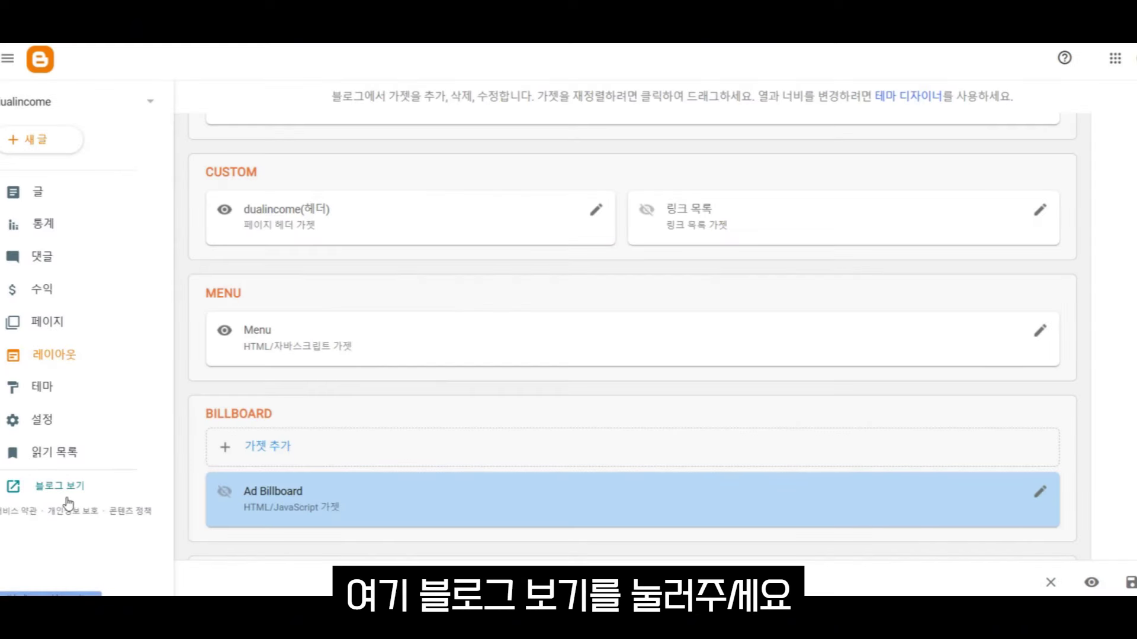
- View the live blog's menu bar and compare it with the original and simplified menu code in Notepad
{"action": "left_click", "coordinate": [75, 488]}
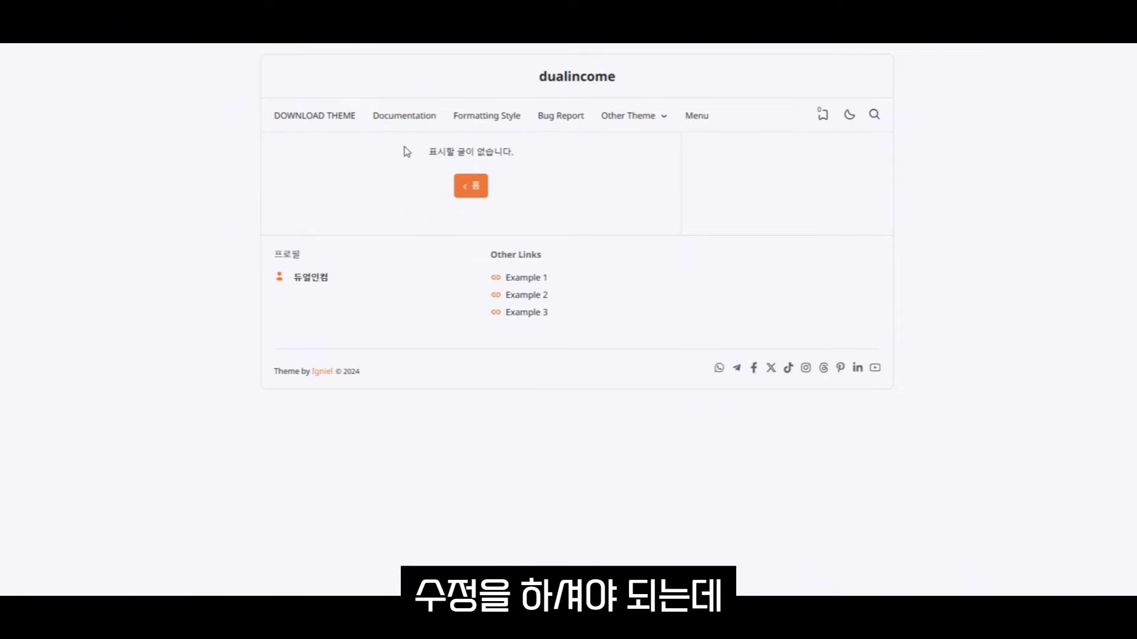
{"action": "key", "text": "alt+Tab"}
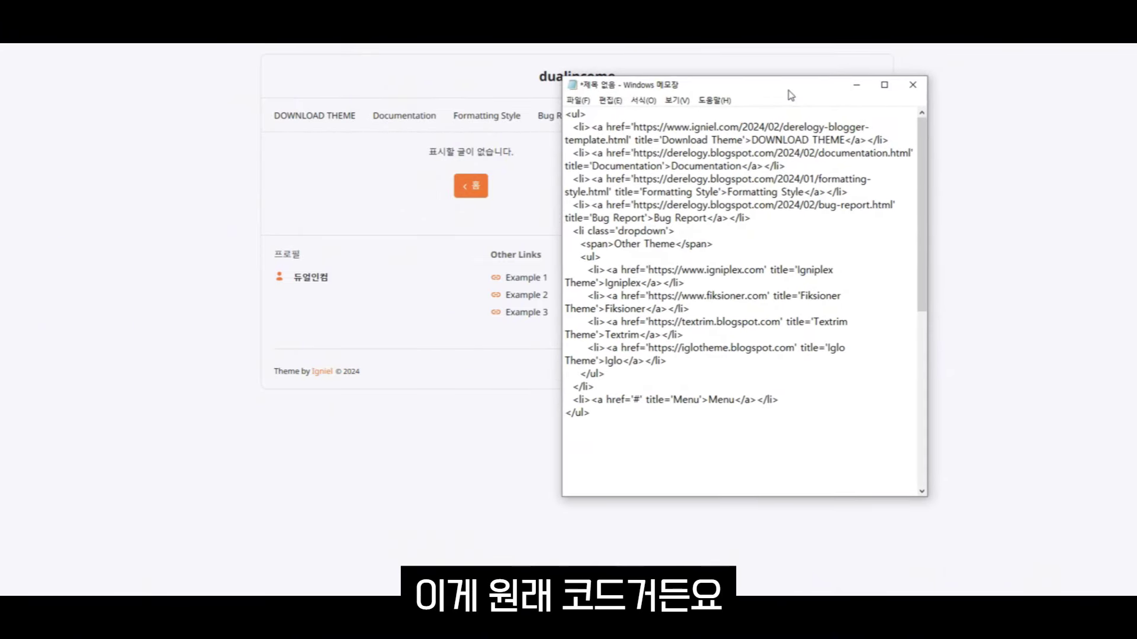
{"action": "left_click", "coordinate": [744, 139]}
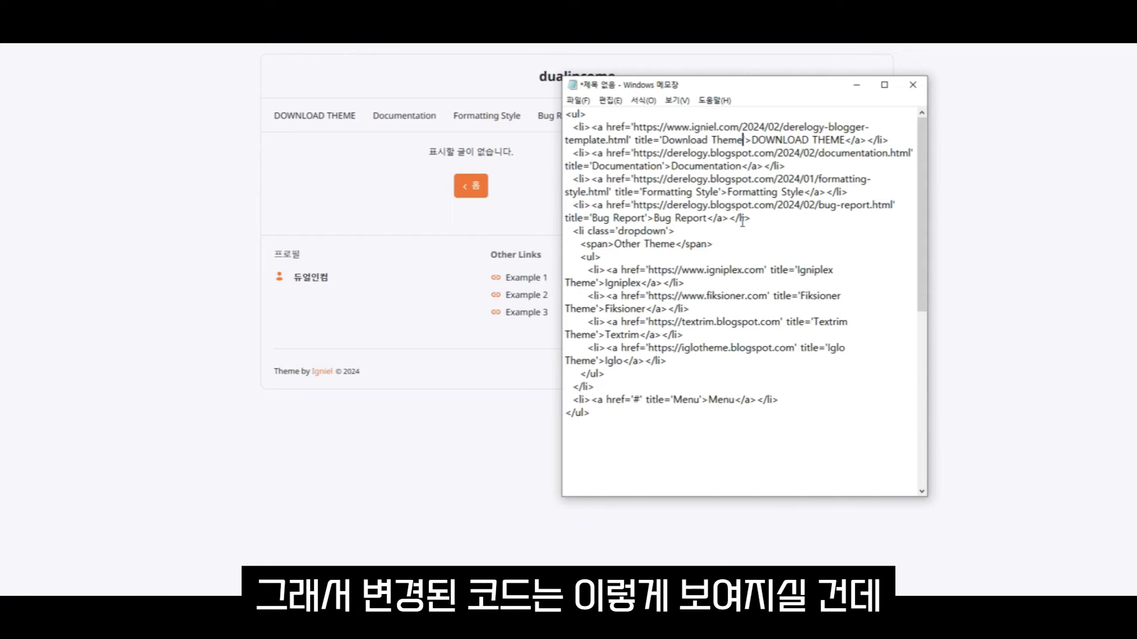
{"action": "scroll", "coordinate": [727, 225], "scroll_direction": "down", "scroll_amount": 9}
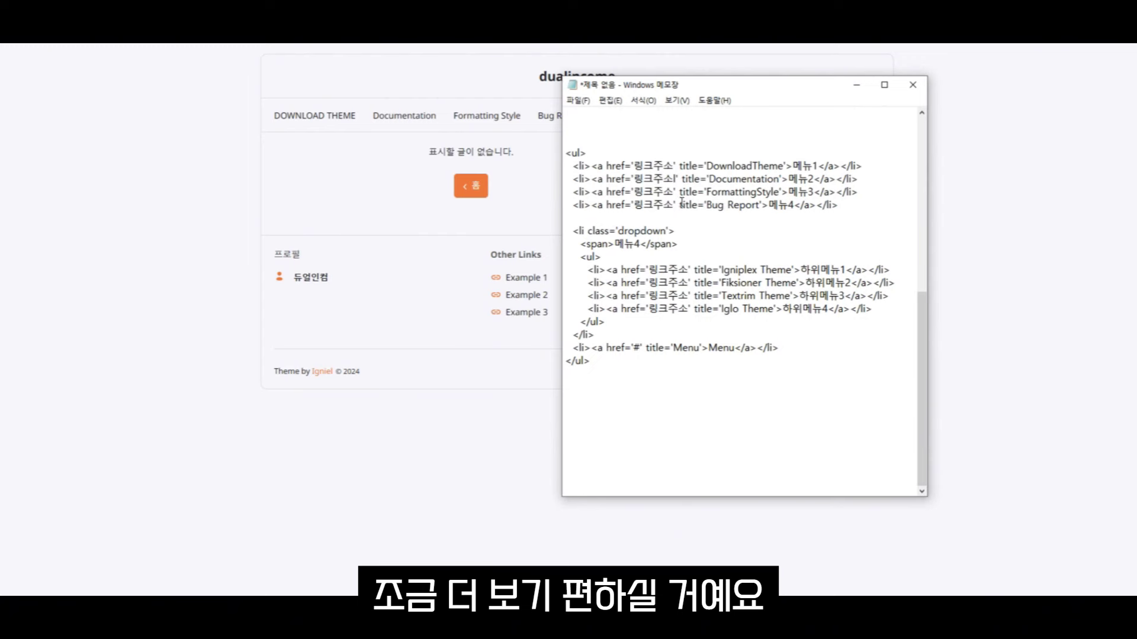
- Compare the menu names and link address placeholders in the simplified Notepad code with the live blog's menu bar
{"action": "left_click_drag", "start_coordinate": [753, 90], "coordinate": [750, 150]}
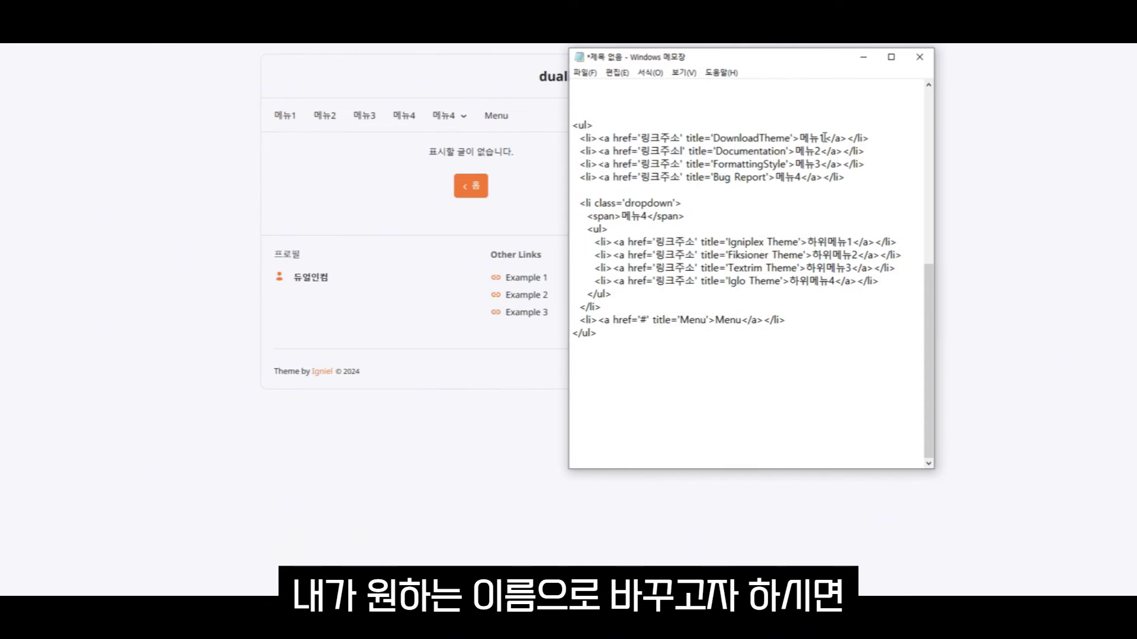
{"action": "left_click_drag", "start_coordinate": [823, 138], "coordinate": [799, 137]}
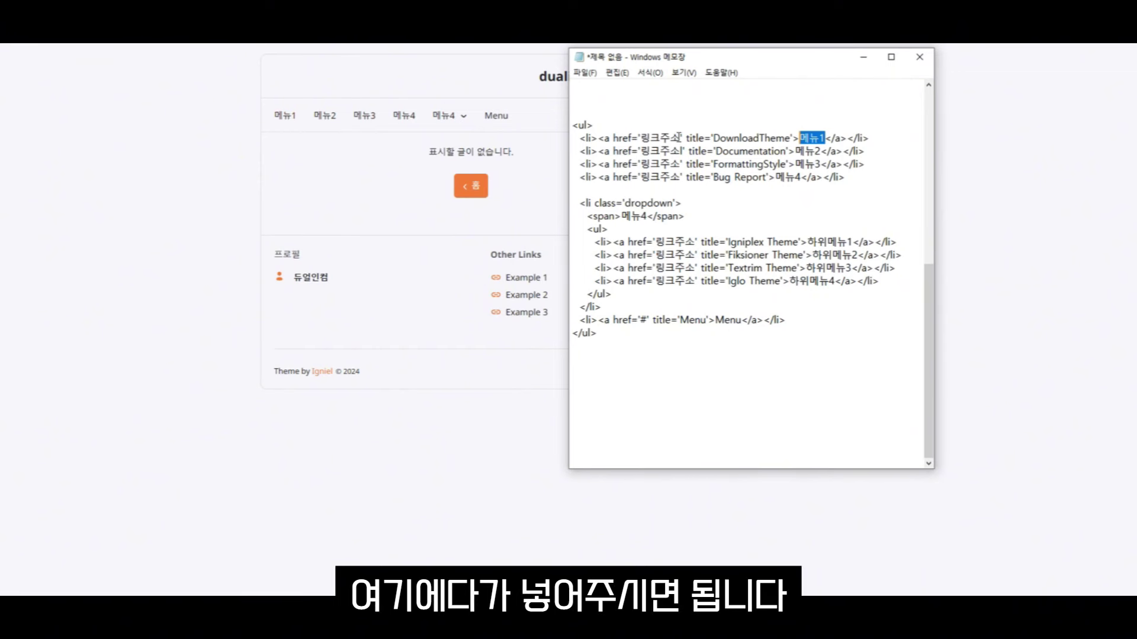
{"action": "left_click_drag", "start_coordinate": [679, 137], "coordinate": [641, 138]}
{"action": "left_click", "coordinate": [864, 178]}
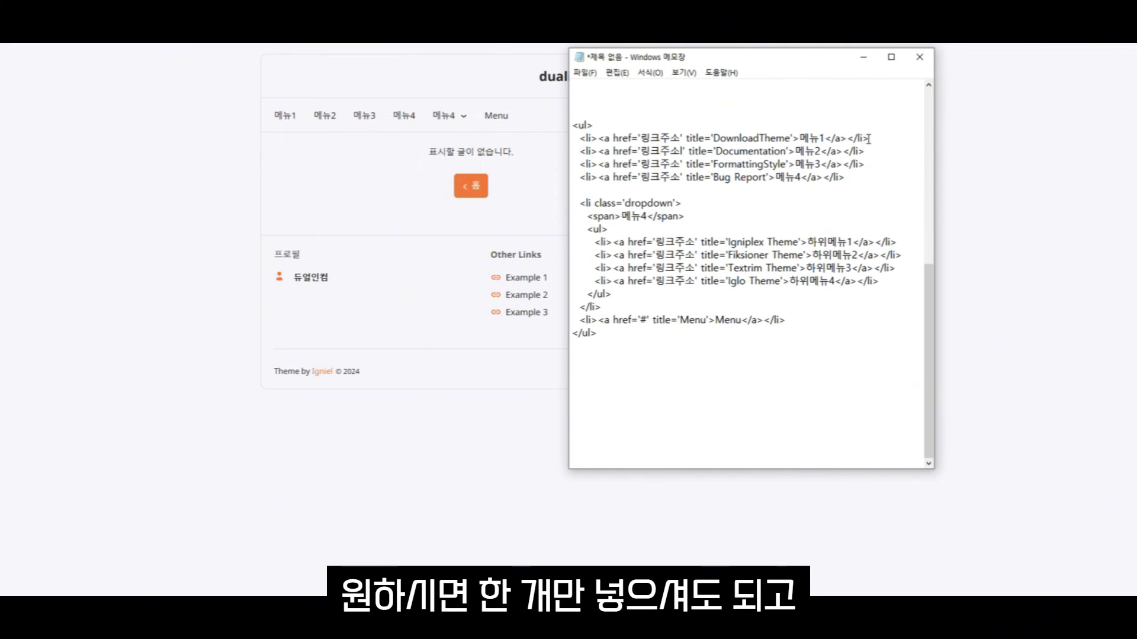
{"action": "left_click", "coordinate": [856, 183]}
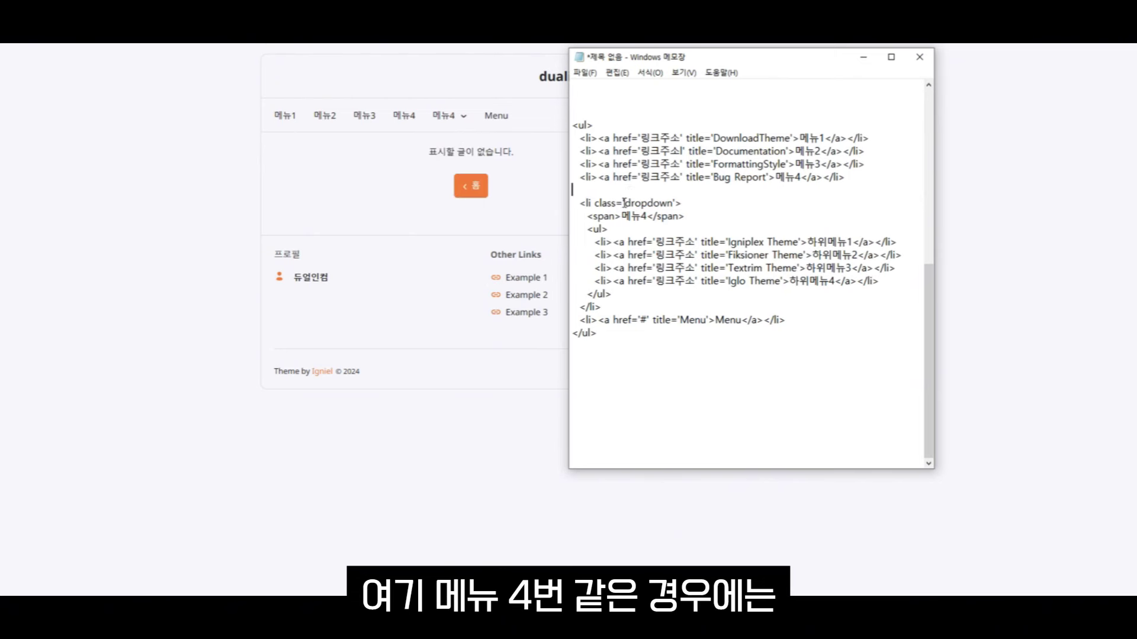
- Examine the dropdown block's name, submenu entries and link placeholders in the code, alongside the live 메뉴4 dropdown
{"action": "left_click_drag", "start_coordinate": [624, 203], "coordinate": [676, 203]}
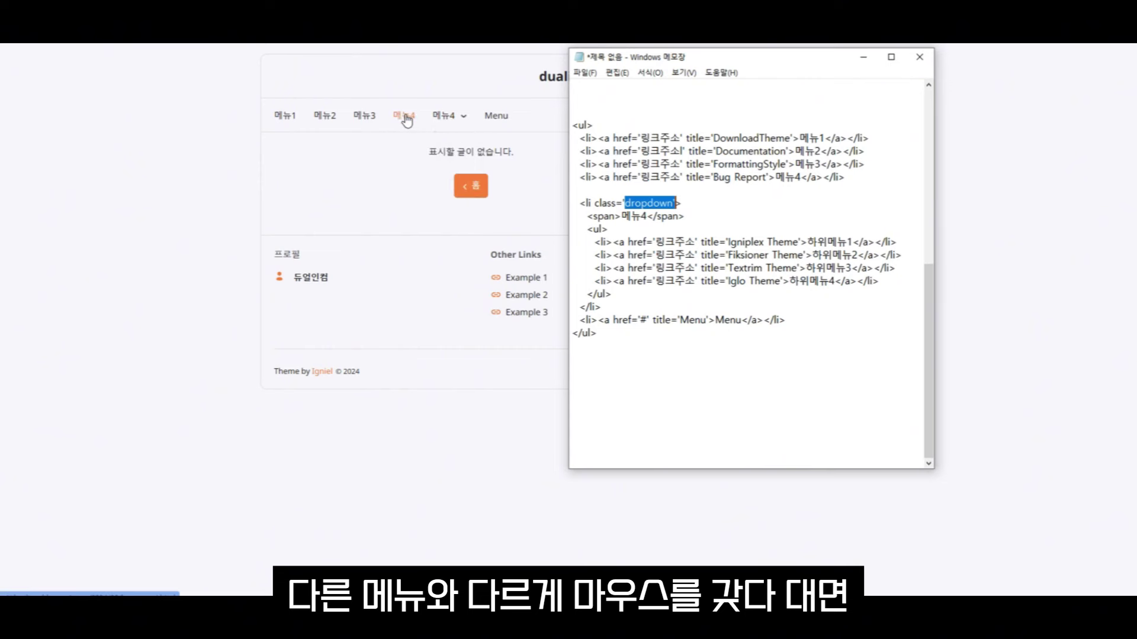
{"action": "mouse_move", "coordinate": [451, 119]}
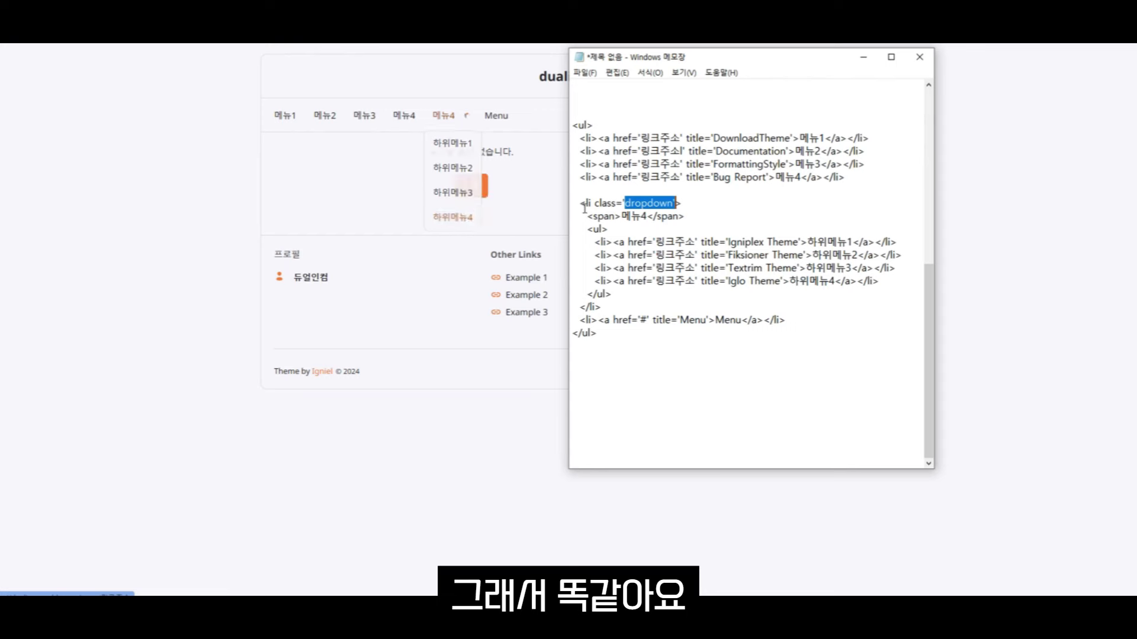
{"action": "left_click", "coordinate": [644, 216]}
{"action": "left_click_drag", "start_coordinate": [644, 216], "coordinate": [621, 216]}
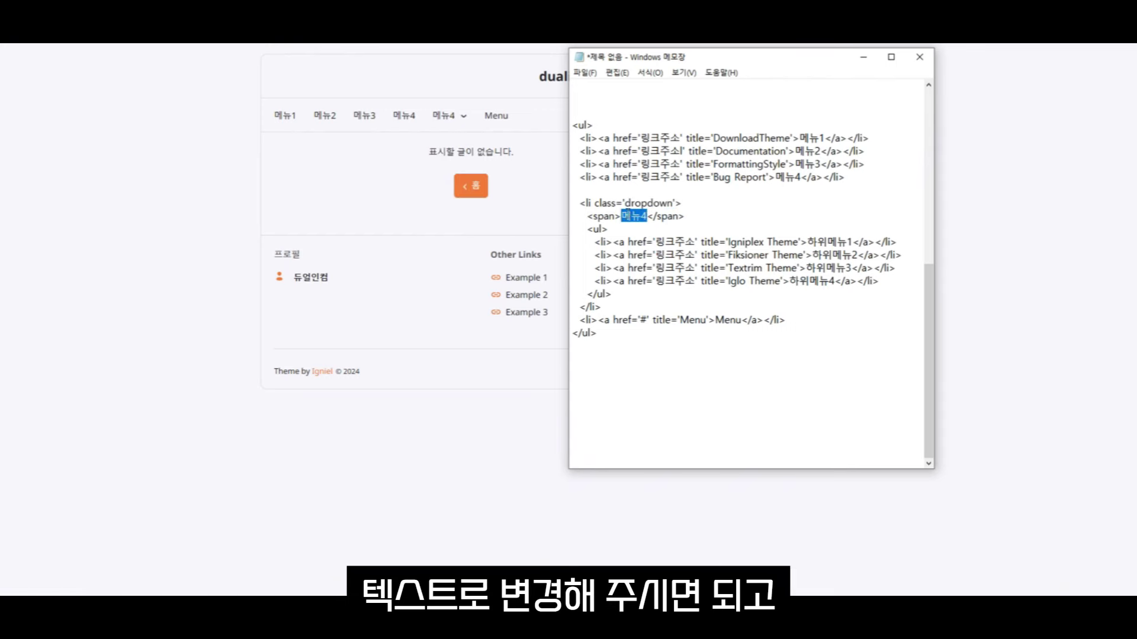
{"action": "mouse_move", "coordinate": [461, 119]}
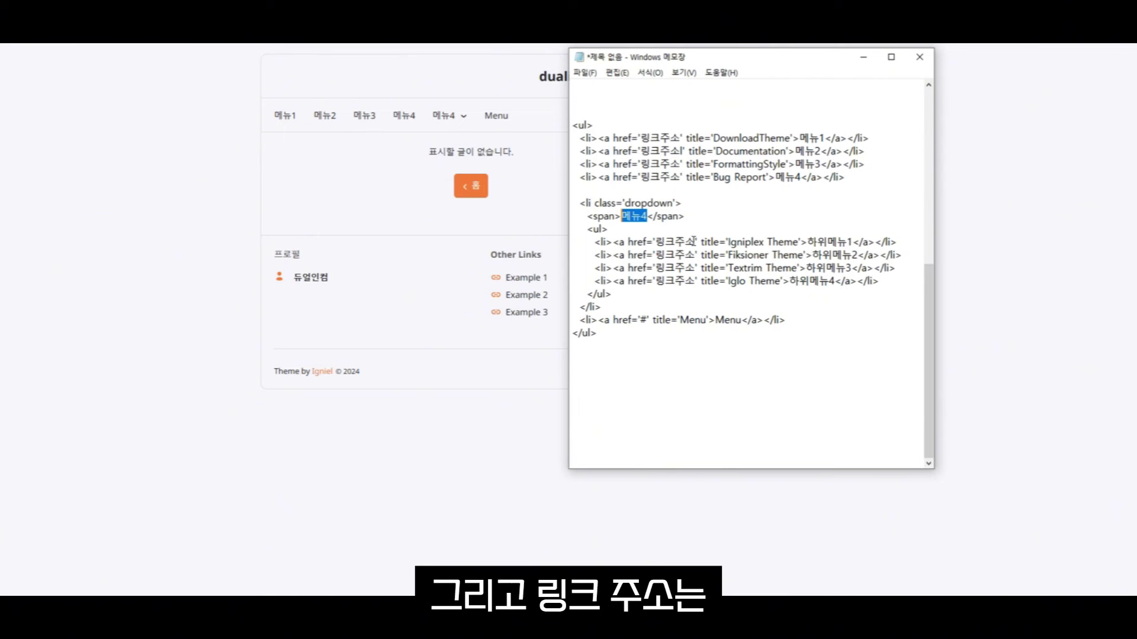
{"action": "left_click_drag", "start_coordinate": [696, 242], "coordinate": [656, 242]}
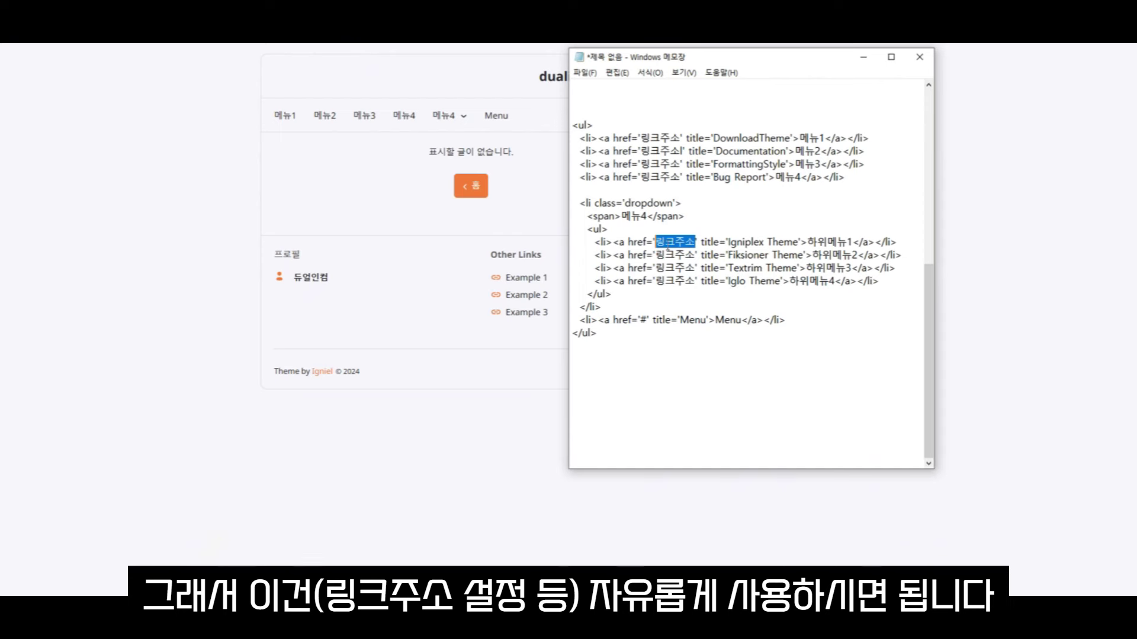
{"action": "left_click", "coordinate": [607, 333]}
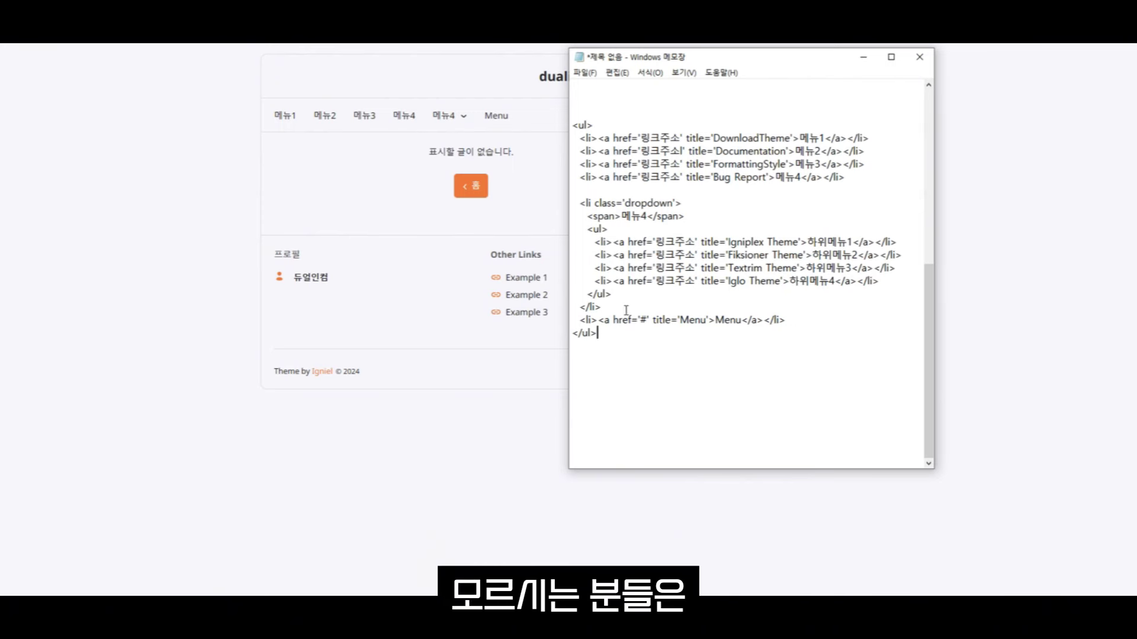
- Select the simplified menu code in Notepad, and delete all existing code from the Menu gadget's content
{"action": "left_click_drag", "start_coordinate": [605, 336], "coordinate": [572, 125]}
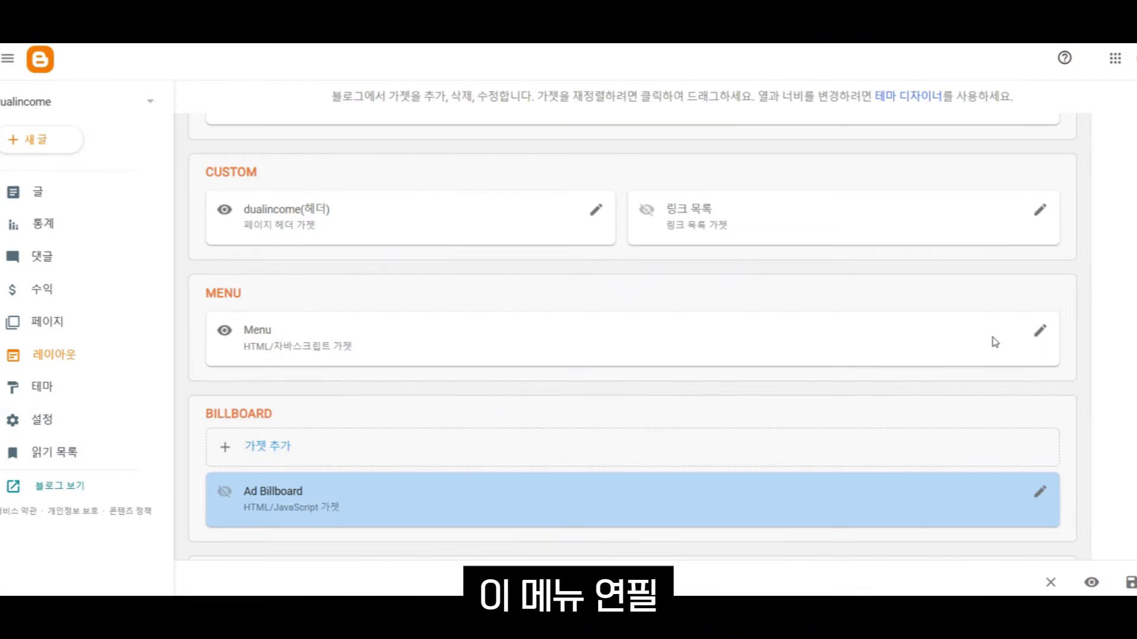
{"action": "left_click", "coordinate": [1039, 333]}
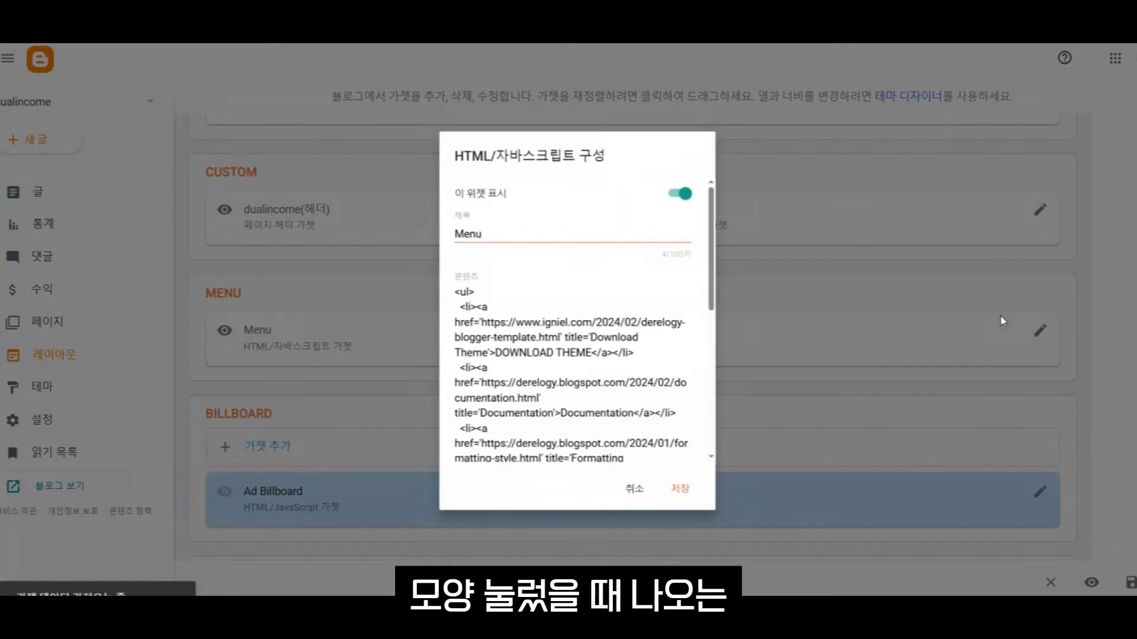
{"action": "left_click_drag", "start_coordinate": [445, 289], "coordinate": [705, 500]}
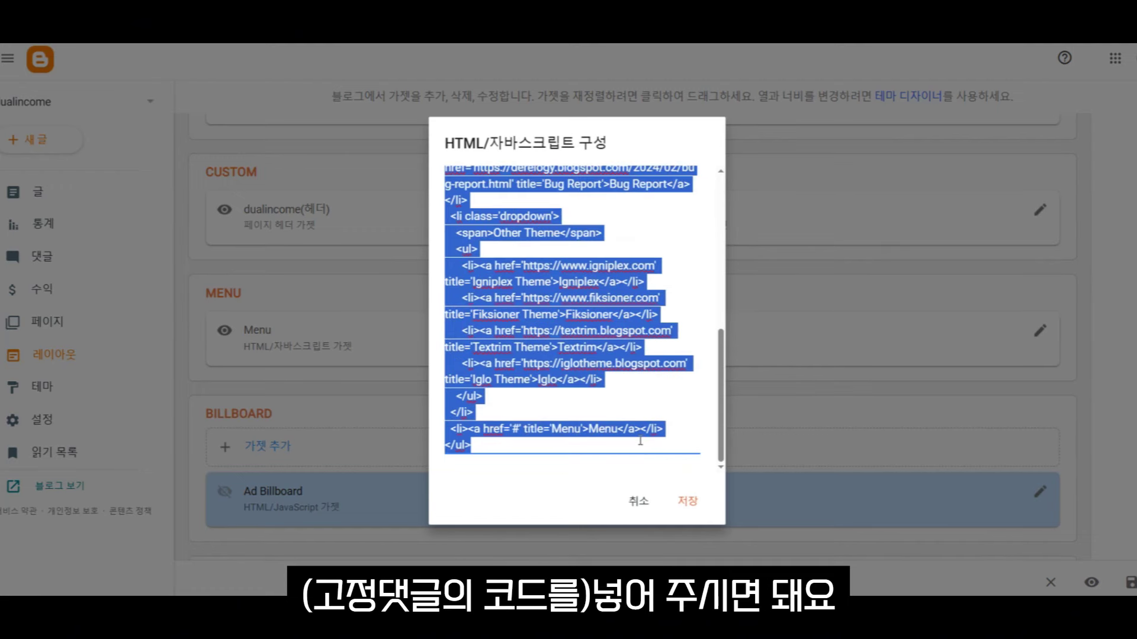
{"action": "key", "text": "BackSpace"}
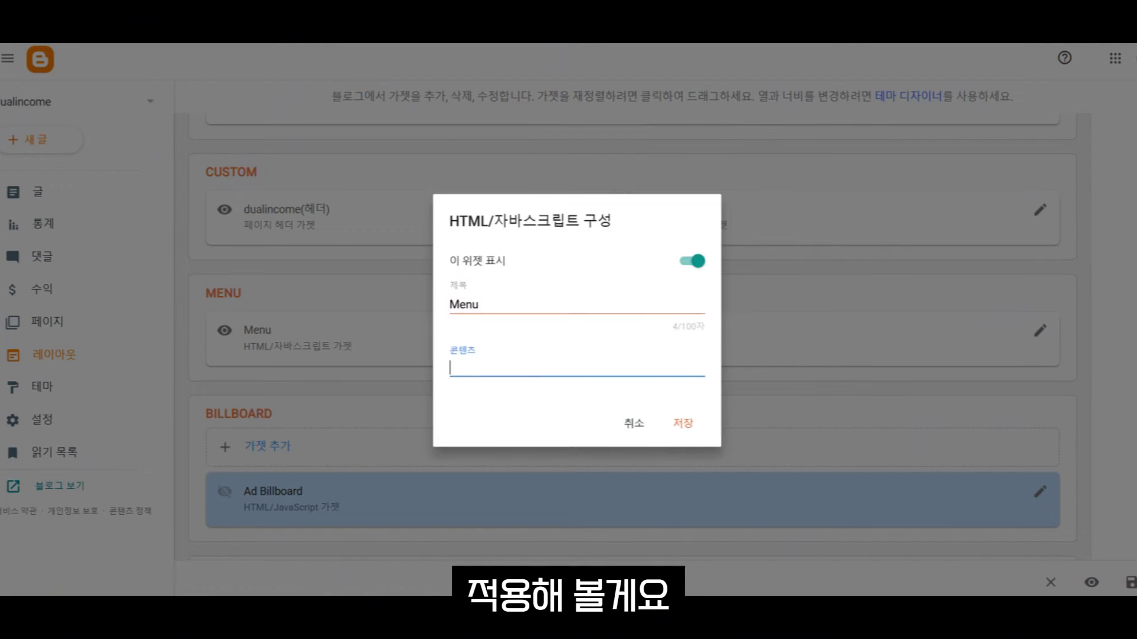
- Copy the simplified menu code from Notepad into the Menu gadget's content and save the gadget
{"action": "key", "text": "alt+Tab"}
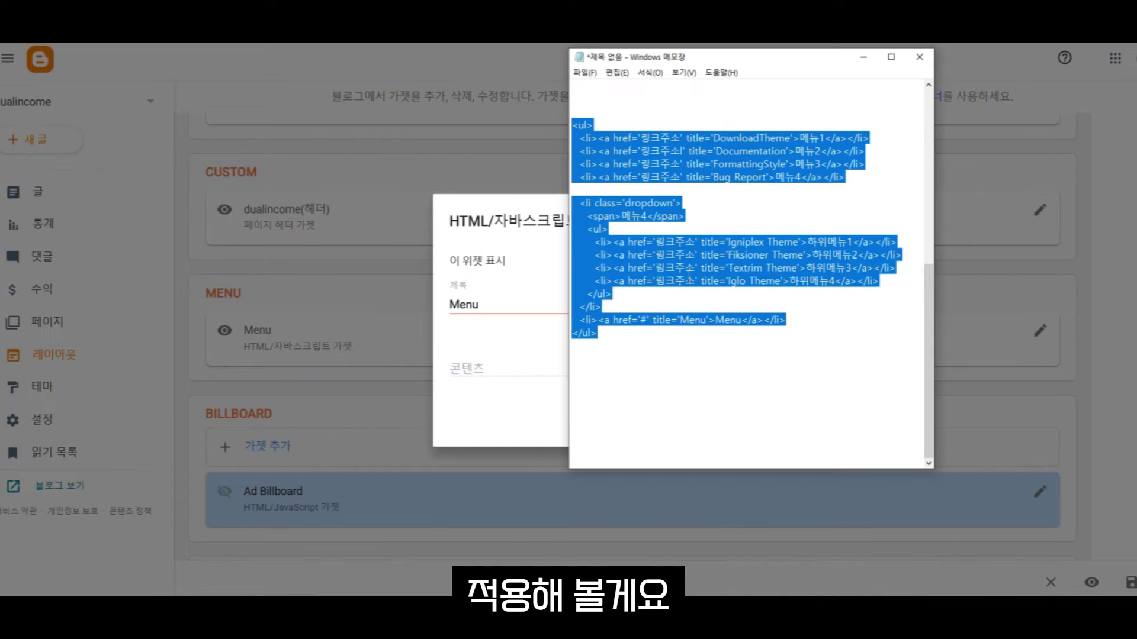
{"action": "left_click_drag", "start_coordinate": [716, 332], "coordinate": [575, 128]}
{"action": "key", "text": "ctrl+c"}
{"action": "left_click", "coordinate": [500, 358]}
{"action": "key", "text": "ctrl+v"}
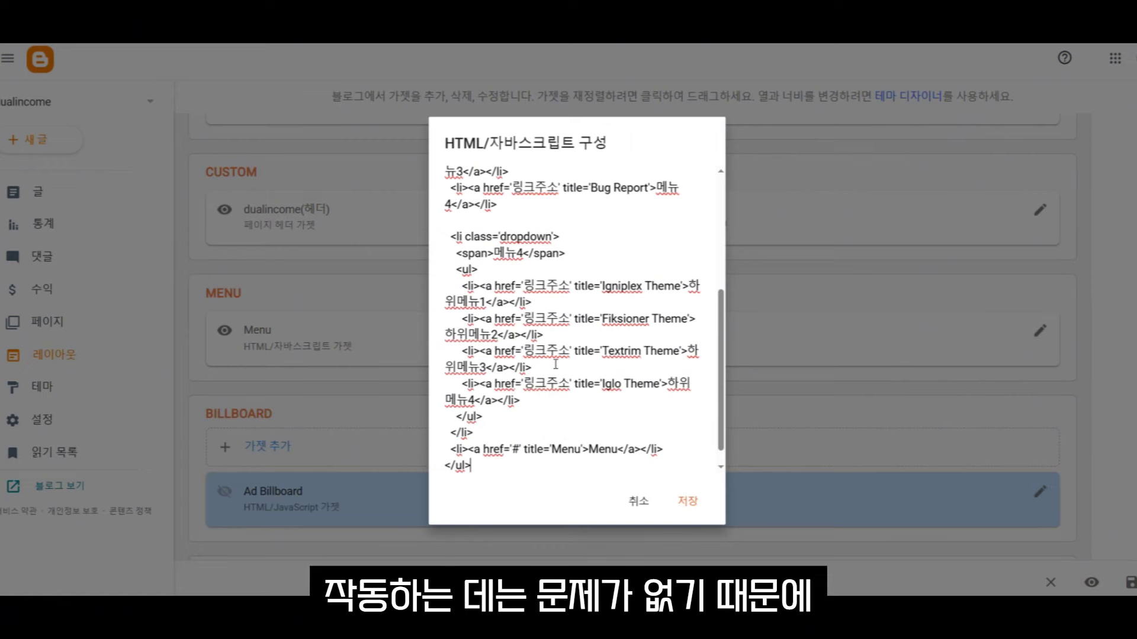
{"action": "scroll", "coordinate": [559, 416], "scroll_direction": "up", "scroll_amount": 4}
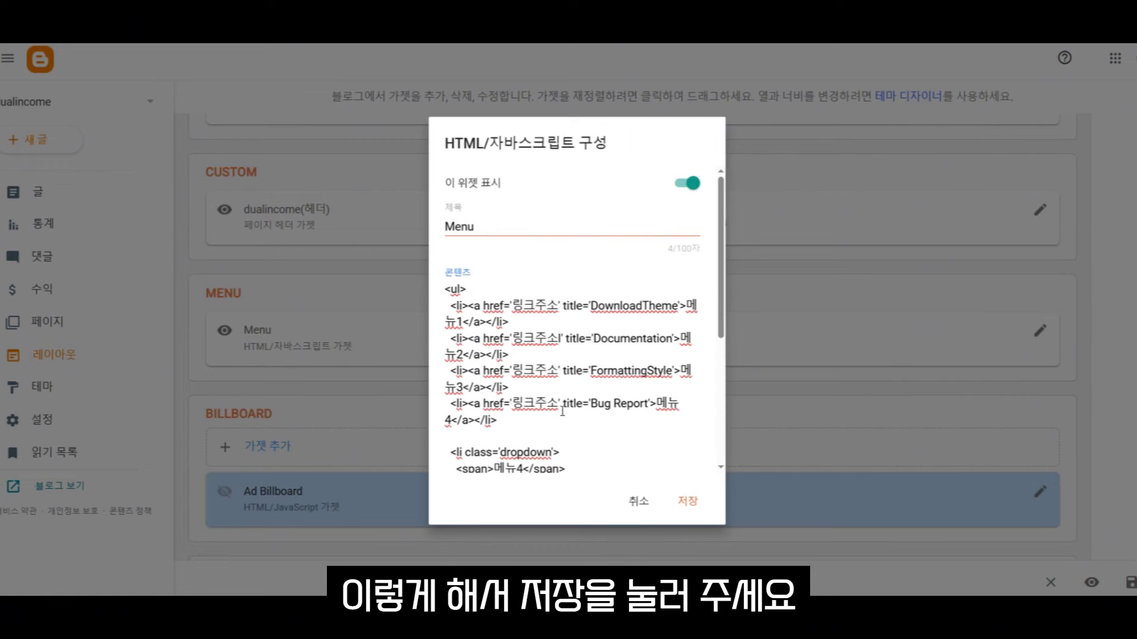
{"action": "left_click", "coordinate": [689, 503]}
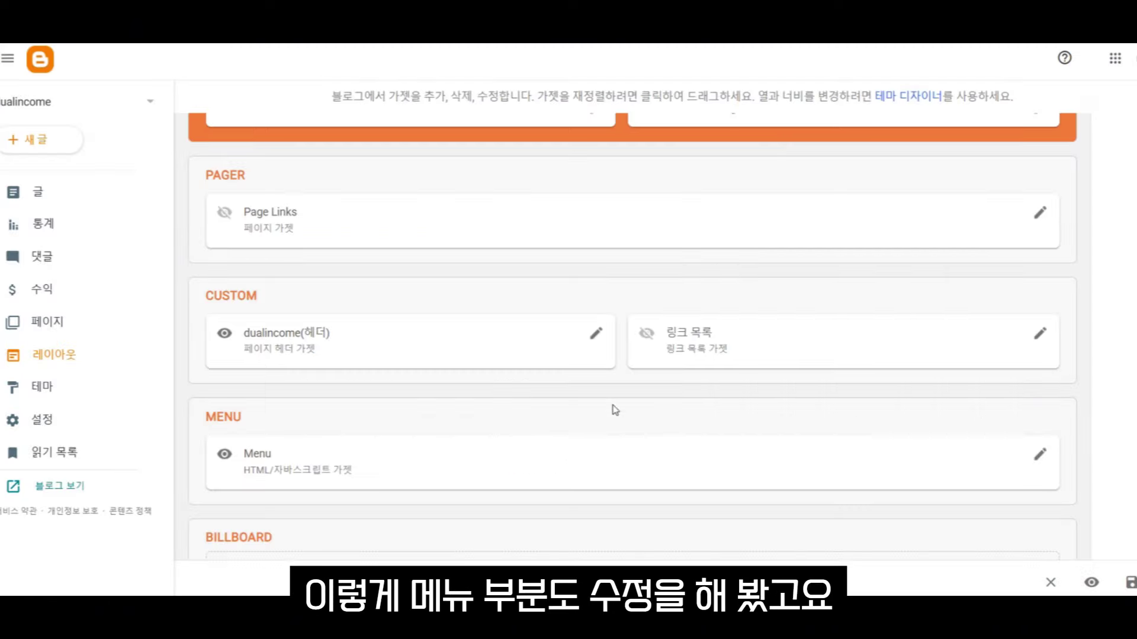
- Turn off the display of the featured post (추천 게시물) gadget in the Main section and save it
{"action": "scroll", "coordinate": [731, 429], "scroll_direction": "up", "scroll_amount": 2}
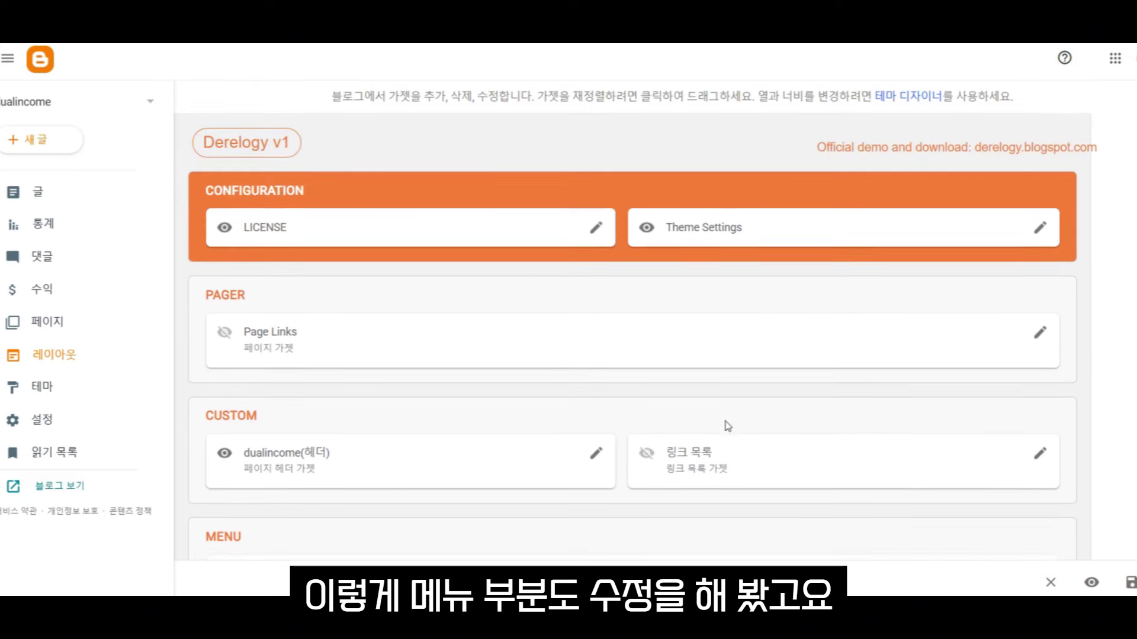
{"action": "scroll", "coordinate": [769, 414], "scroll_direction": "down", "scroll_amount": 1}
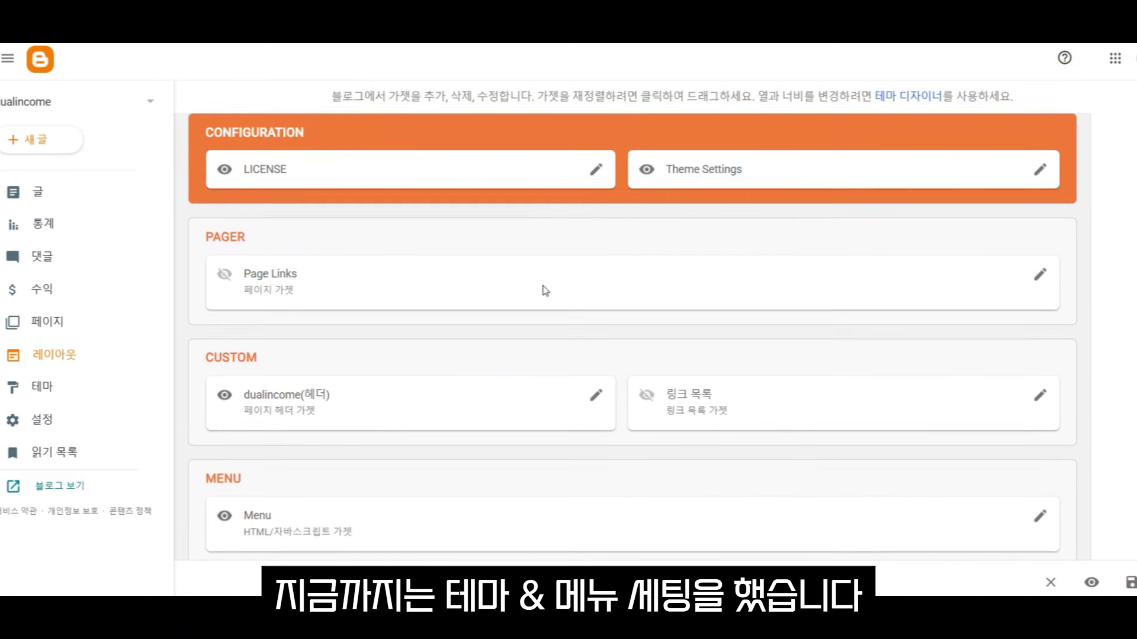
{"action": "scroll", "coordinate": [541, 290], "scroll_direction": "down", "scroll_amount": 3}
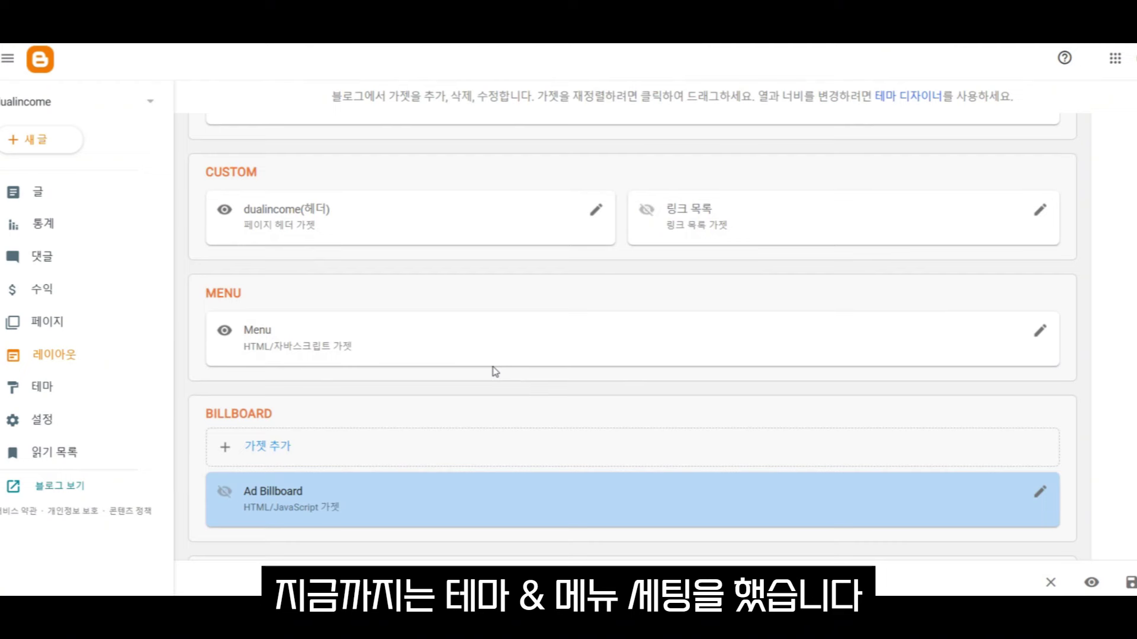
{"action": "scroll", "coordinate": [384, 367], "scroll_direction": "down", "scroll_amount": 1}
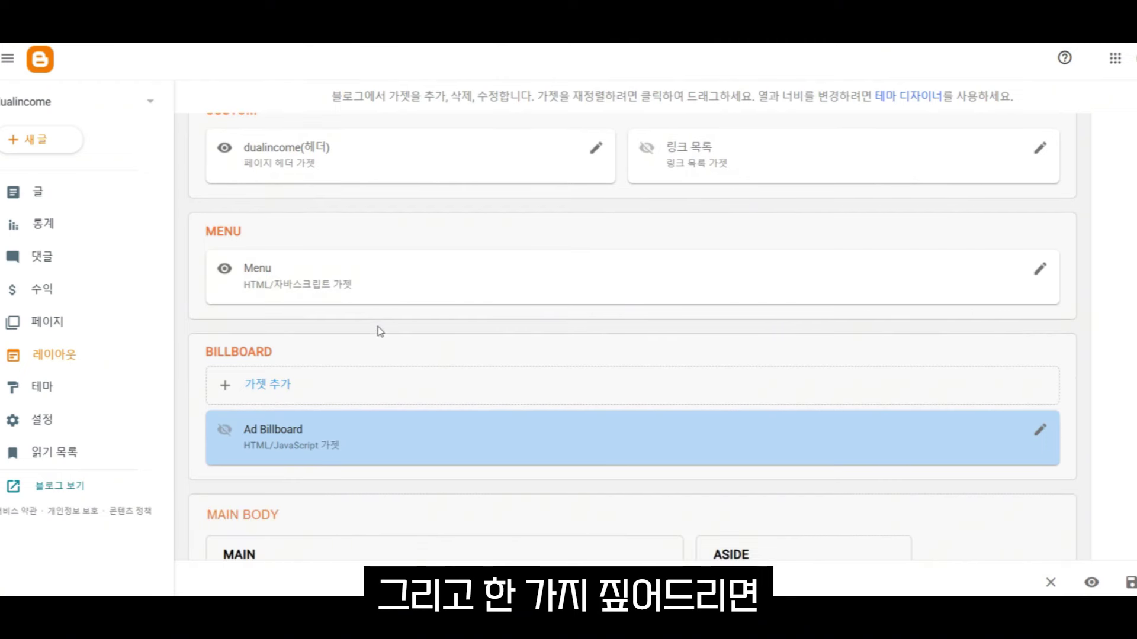
{"action": "scroll", "coordinate": [379, 331], "scroll_direction": "down", "scroll_amount": 6}
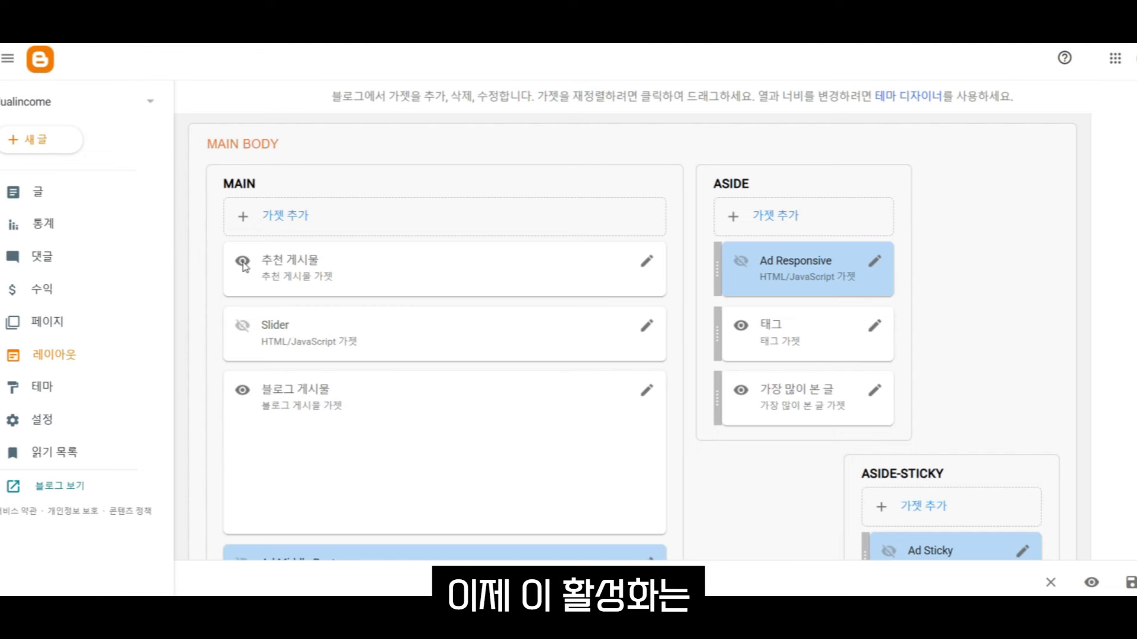
{"action": "left_click", "coordinate": [647, 263]}
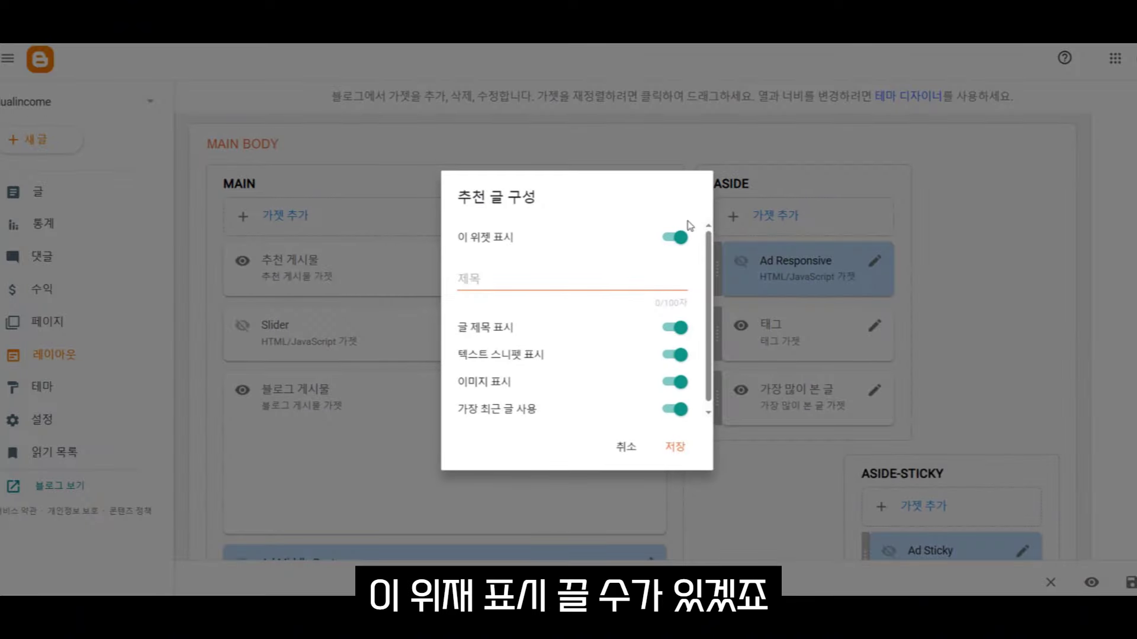
{"action": "left_click", "coordinate": [678, 237]}
{"action": "left_click", "coordinate": [675, 446]}
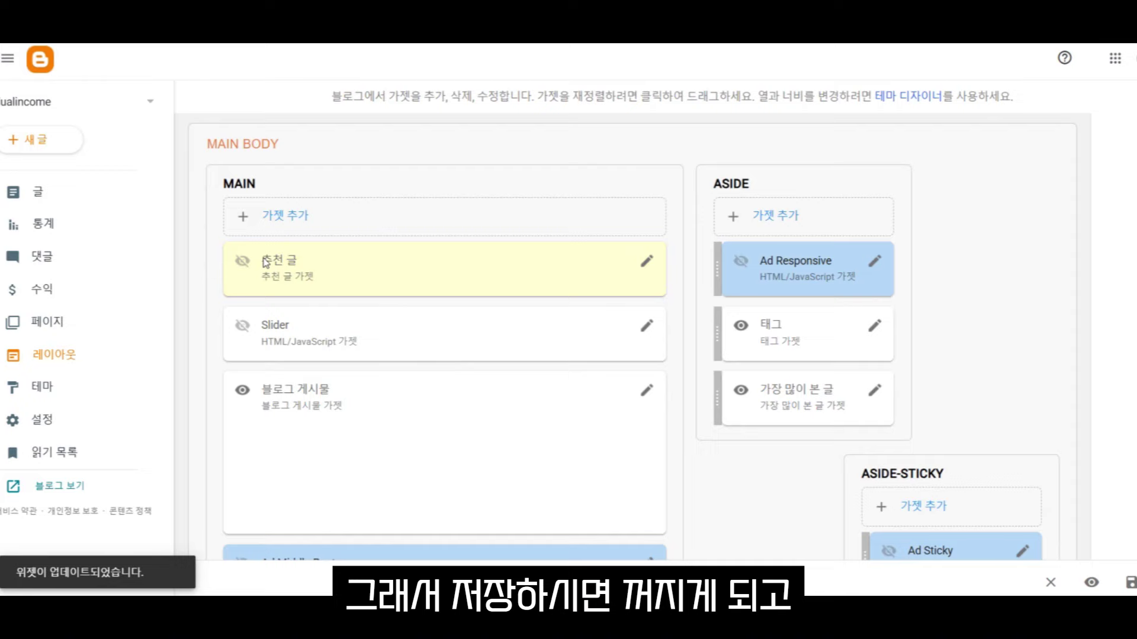
- Turn the featured post (추천 글) gadget's display back on and save it
{"action": "left_click", "coordinate": [647, 261]}
{"action": "left_click", "coordinate": [678, 237]}
{"action": "left_click", "coordinate": [674, 447]}
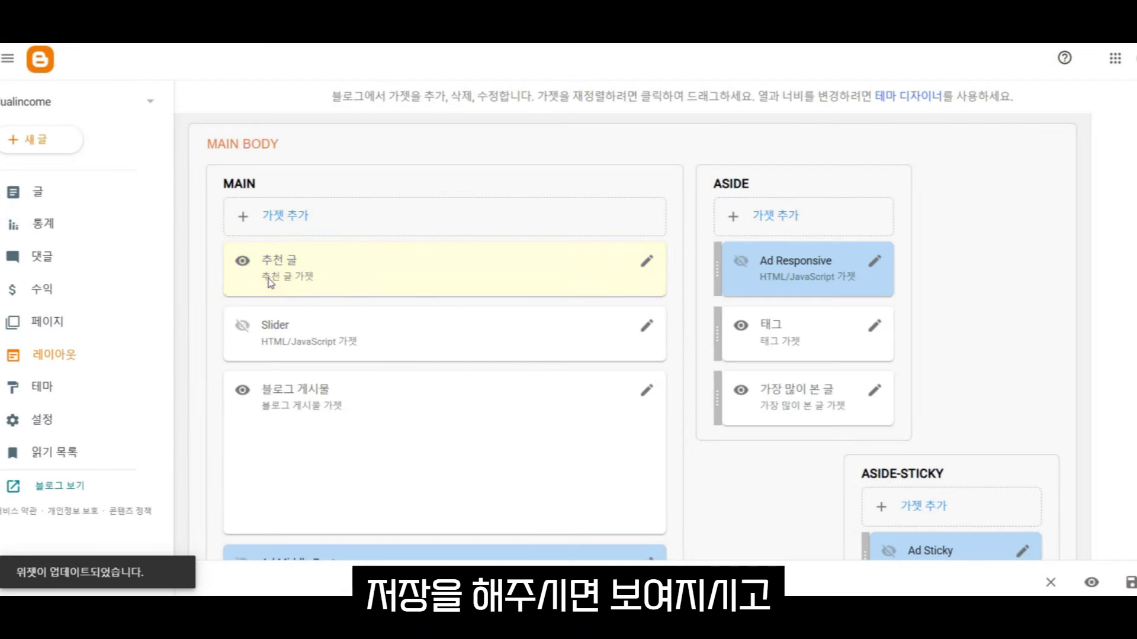
- View the live blog in a new tab, and examine the blog posts (블로그 게시물) gadget's settings without saving
{"action": "right_click", "coordinate": [68, 491]}
{"action": "left_click", "coordinate": [113, 350]}
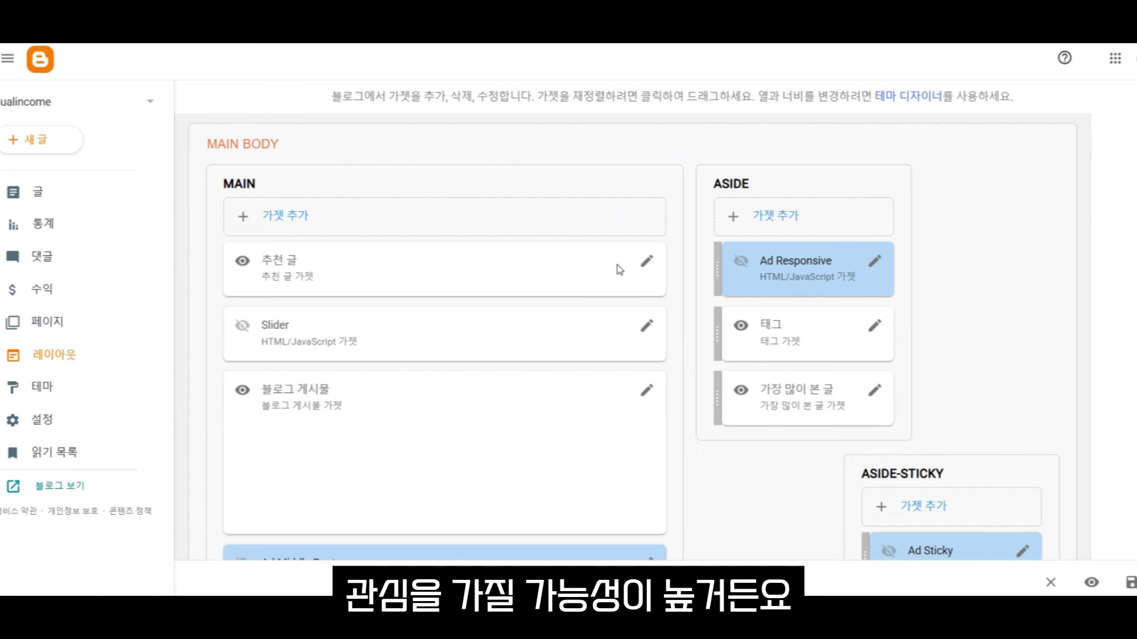
{"action": "left_click", "coordinate": [646, 391]}
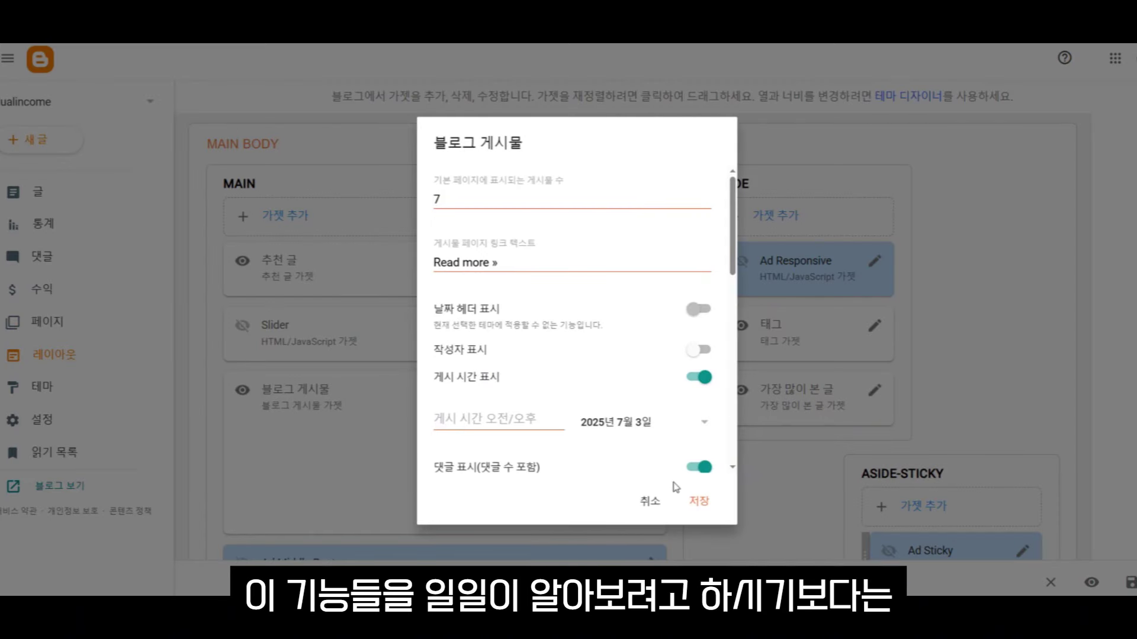
{"action": "left_click", "coordinate": [653, 505]}
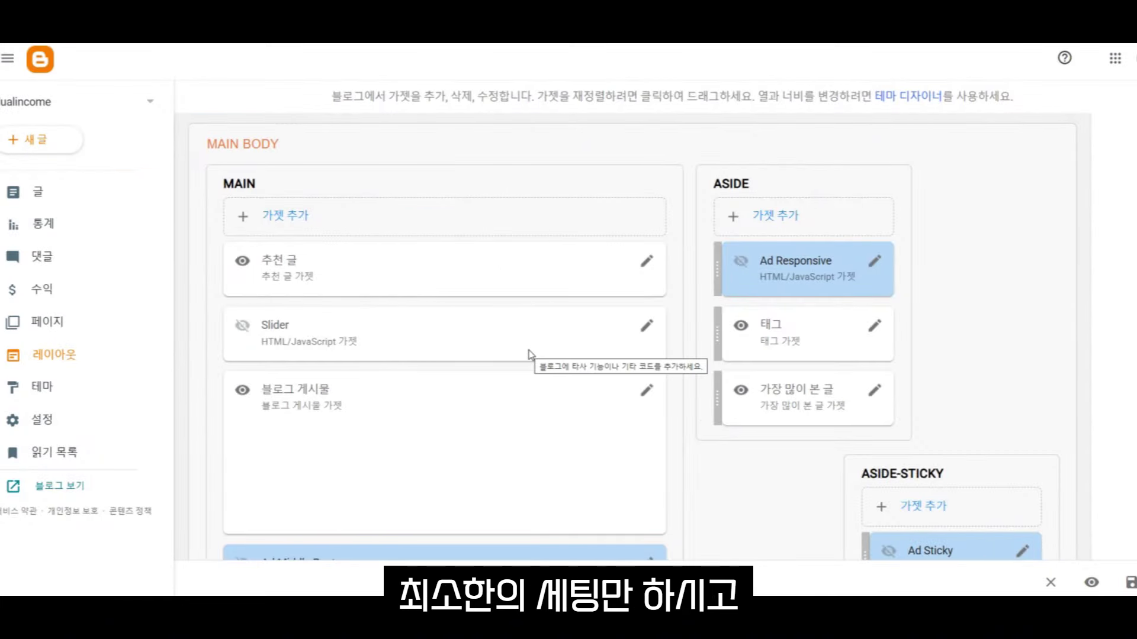
- Turn off the display of the popular posts (가장 많이 본 글) gadget in the Aside section and save it
{"action": "scroll", "coordinate": [621, 480], "scroll_direction": "down", "scroll_amount": 1}
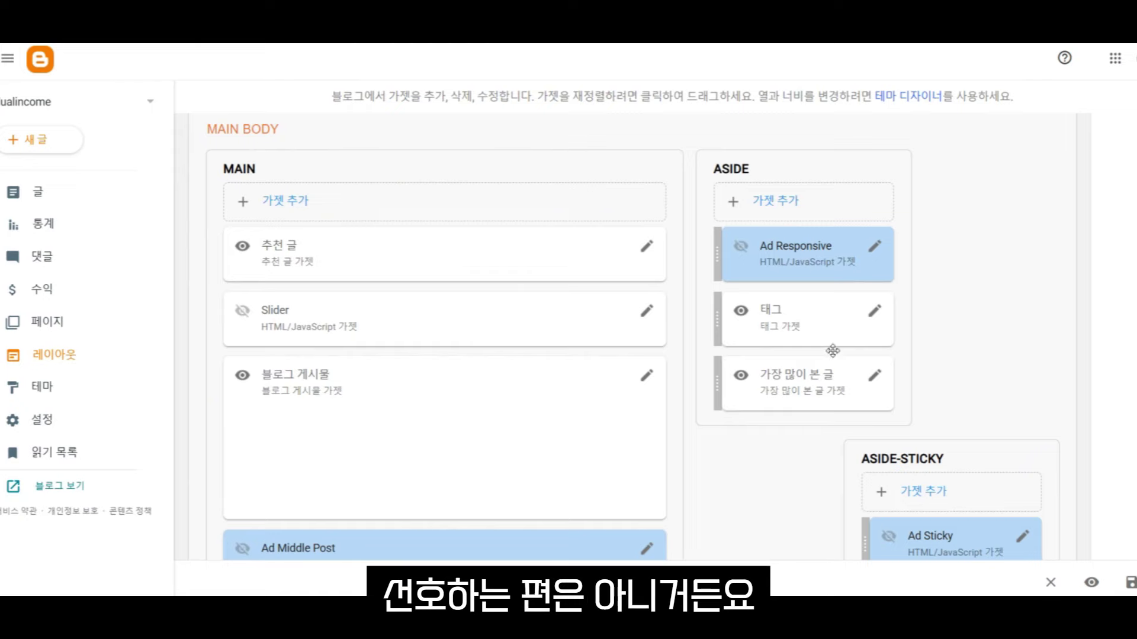
{"action": "left_click", "coordinate": [874, 375]}
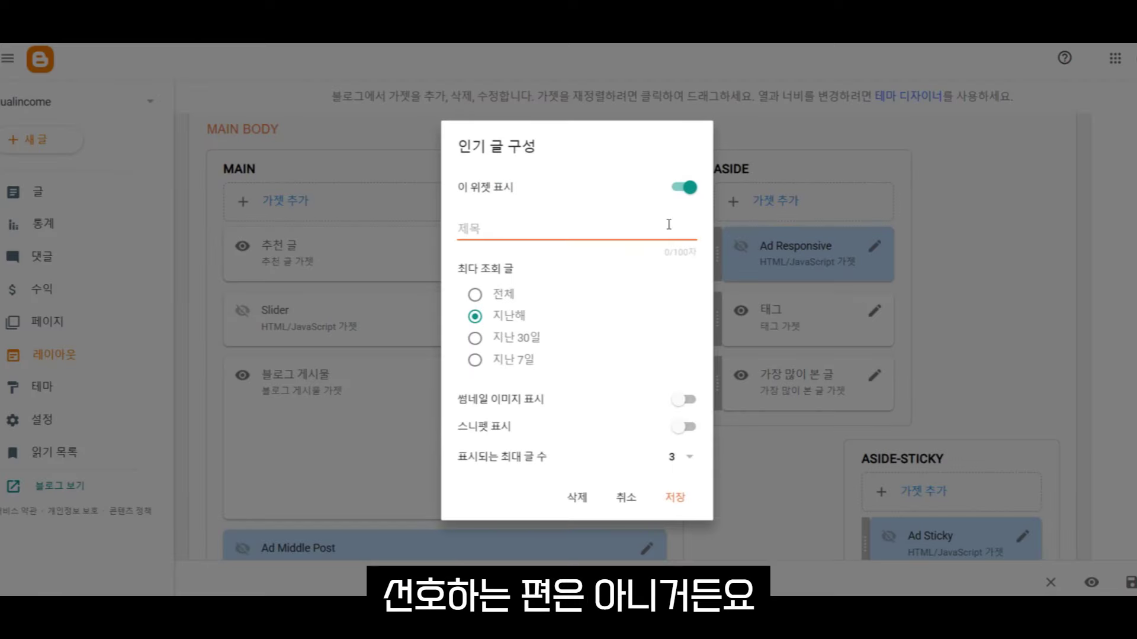
{"action": "left_click", "coordinate": [684, 188]}
{"action": "left_click", "coordinate": [674, 496]}
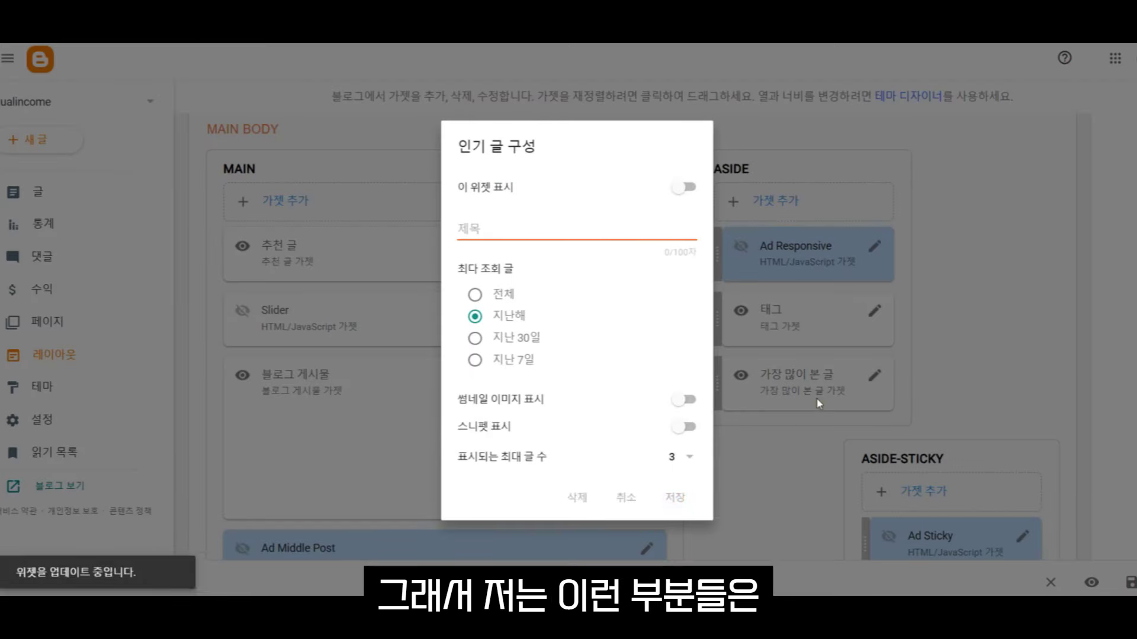
- Turn off the tag (태그) gadget's display and turn on the Ad Responsive gadget's in the Aside section, saving both
{"action": "left_click", "coordinate": [875, 310]}
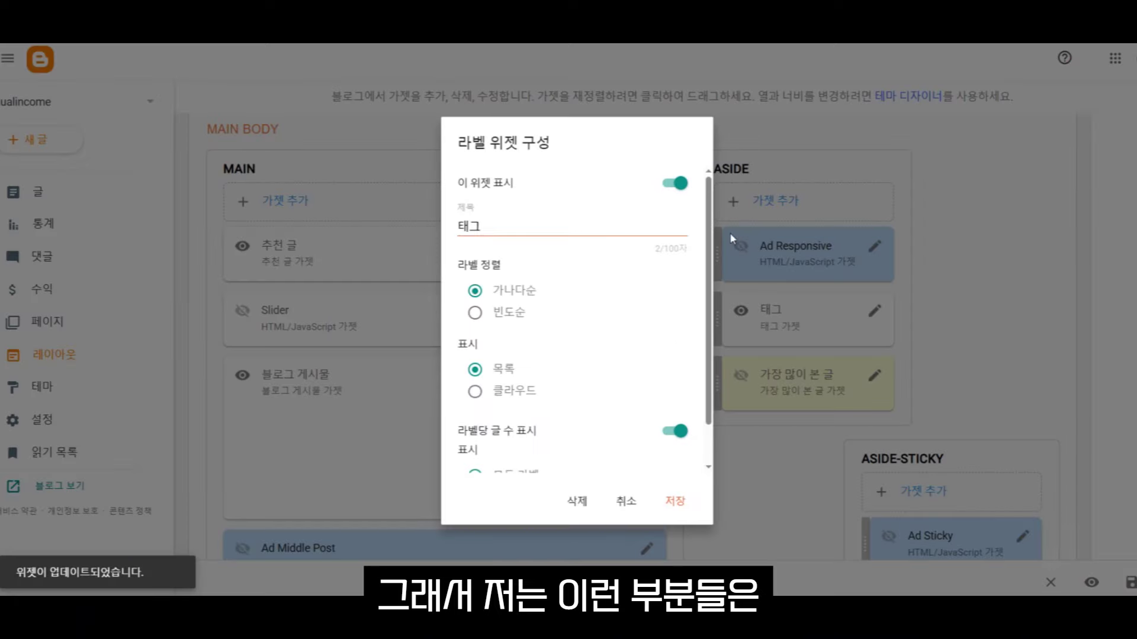
{"action": "left_click", "coordinate": [675, 182]}
{"action": "left_click", "coordinate": [675, 501]}
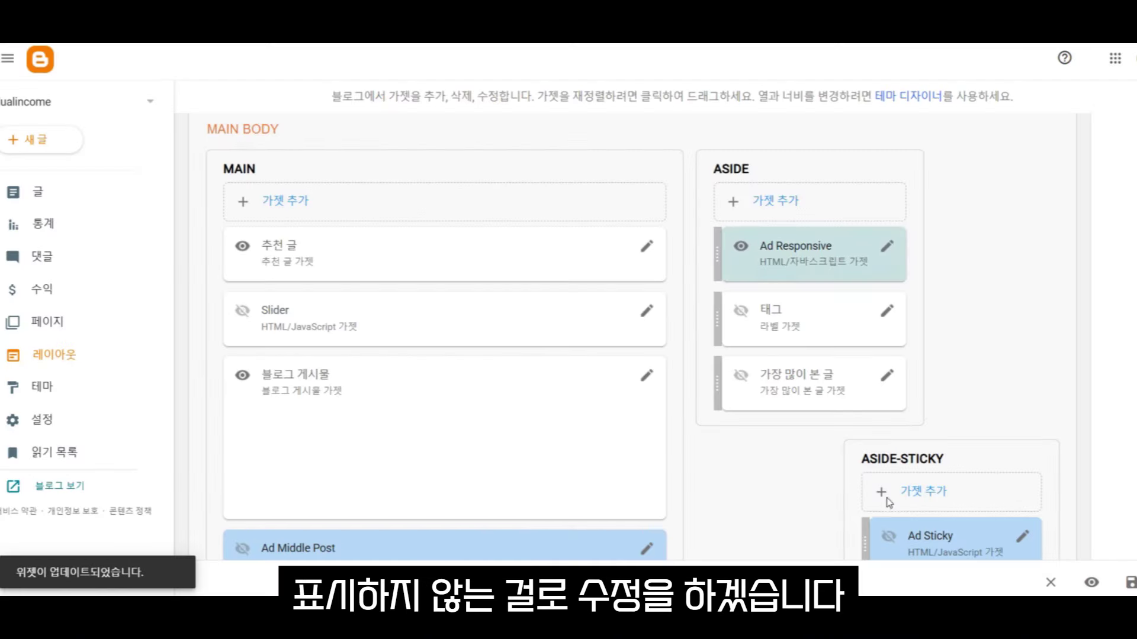
- Open the Theme Settings gadget, save it, and save the blog's whole layout
{"action": "left_click", "coordinate": [1040, 231]}
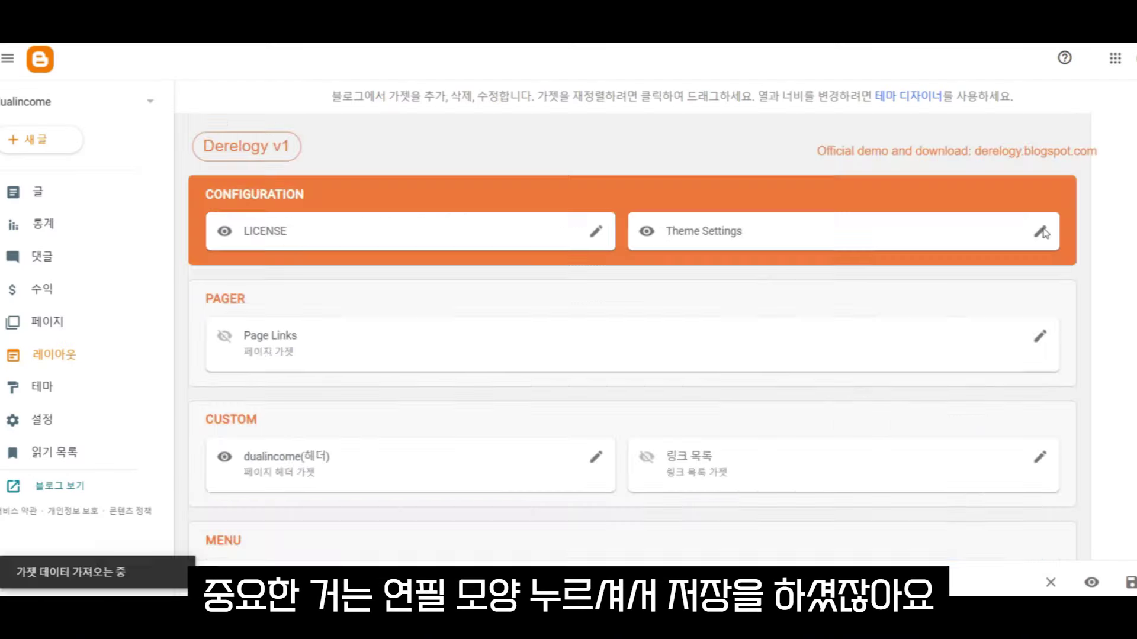
{"action": "left_click", "coordinate": [698, 505]}
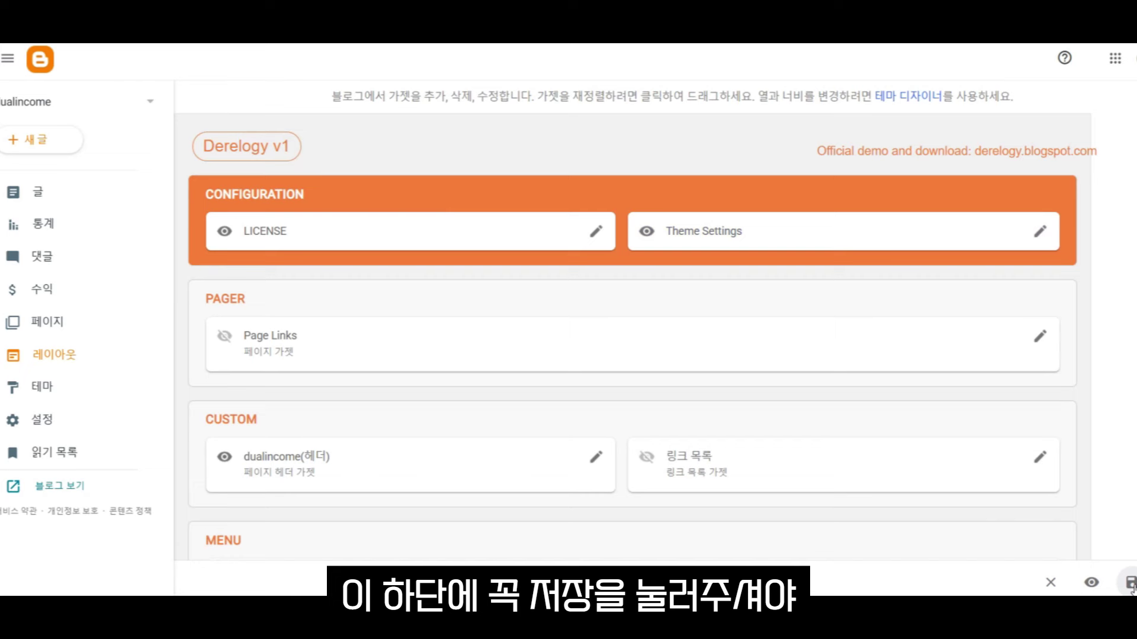
{"action": "left_click", "coordinate": [1131, 585]}
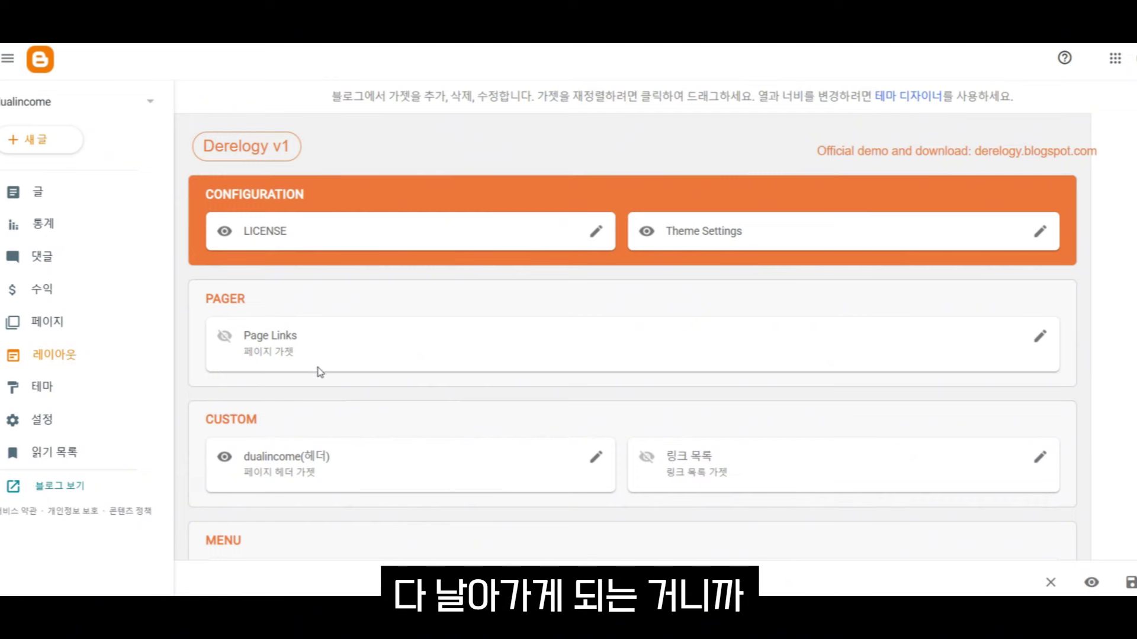
- Open the live blog in a new tab to view the customized menu and the Aside section
{"action": "scroll", "coordinate": [681, 414], "scroll_direction": "down", "scroll_amount": 10}
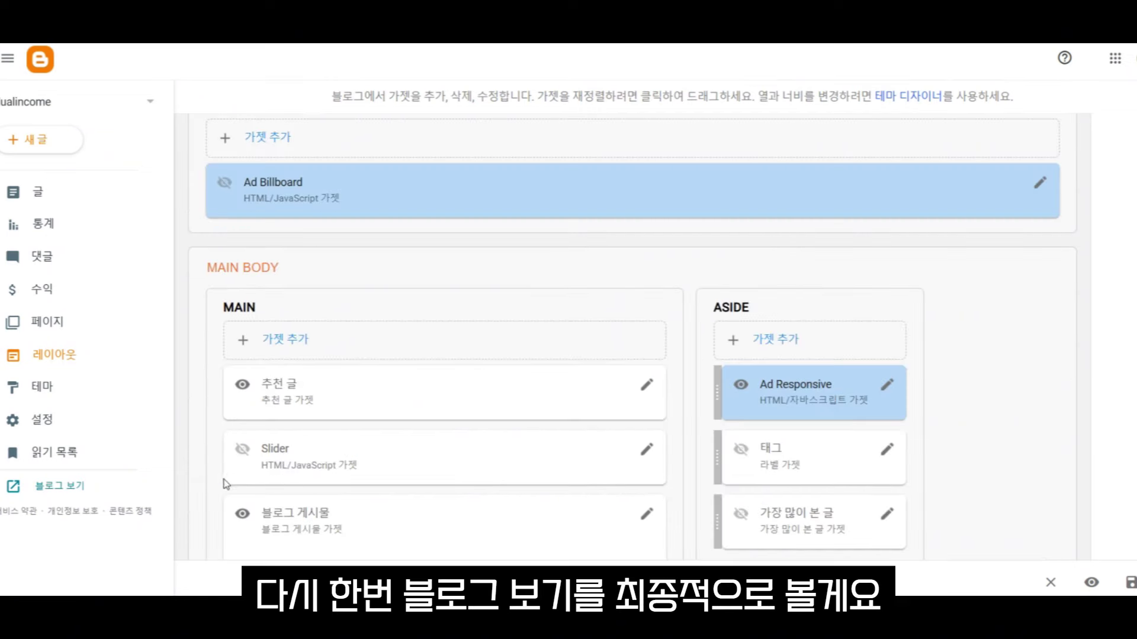
{"action": "right_click", "coordinate": [74, 490]}
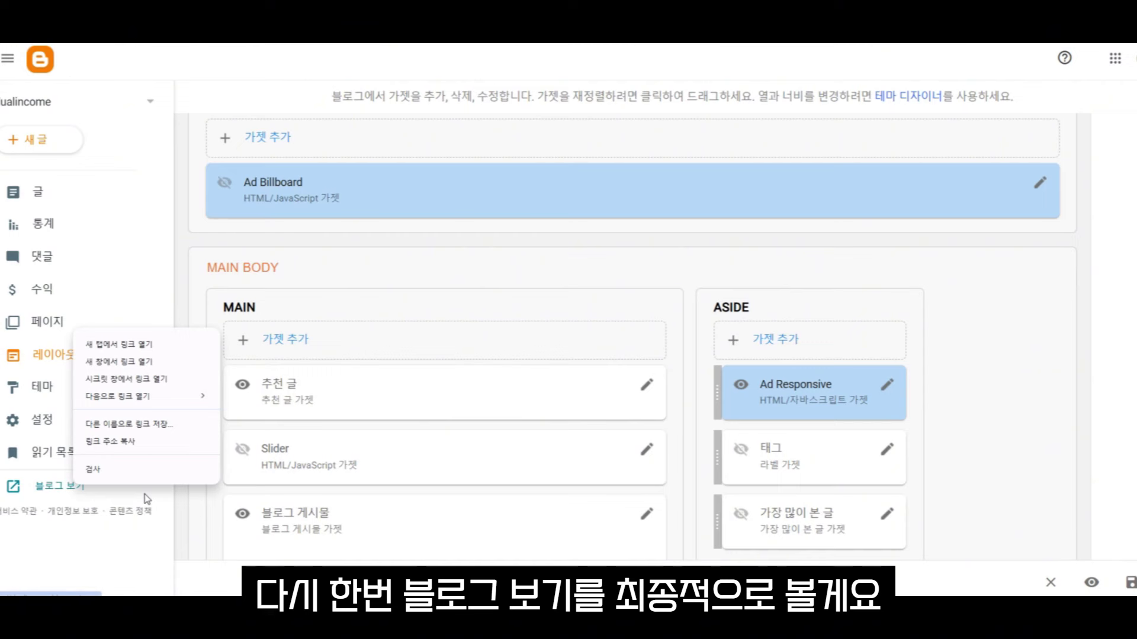
{"action": "left_click", "coordinate": [111, 344]}
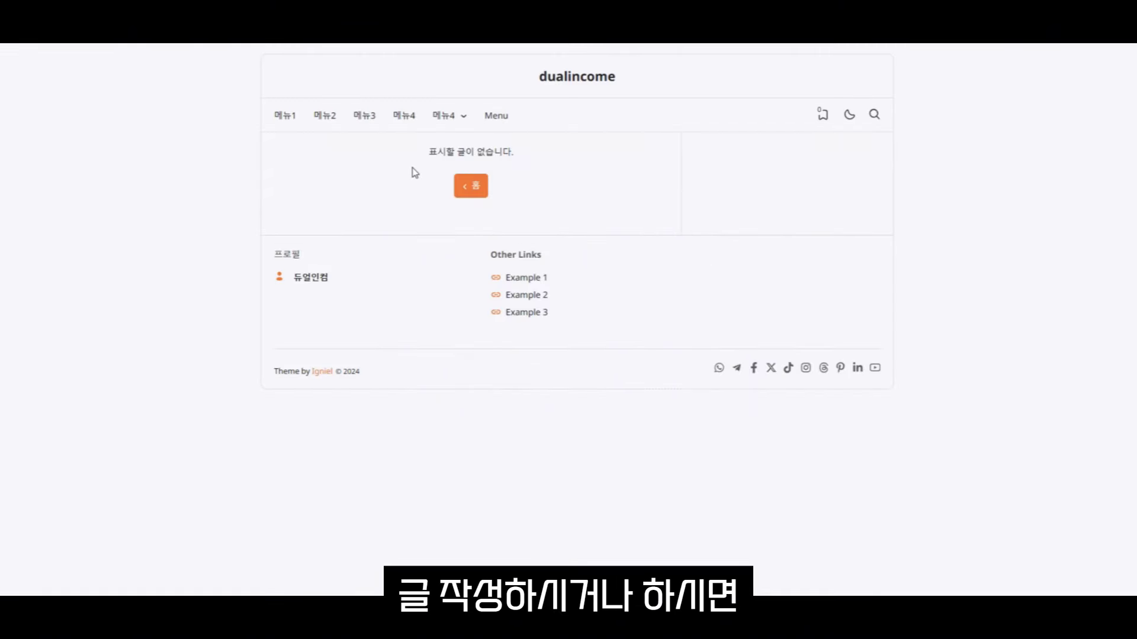